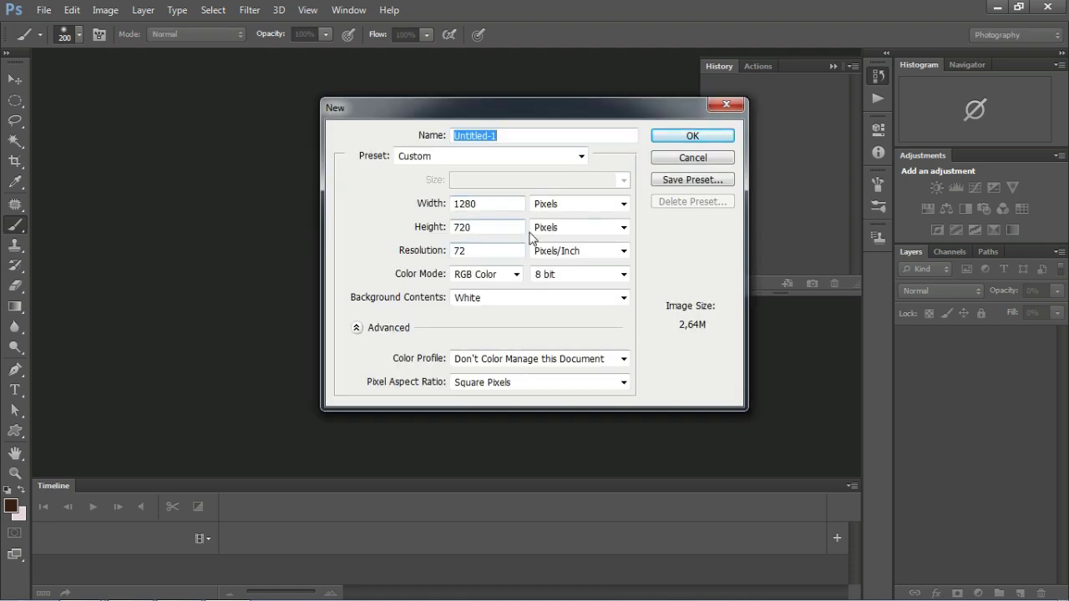
# Create a new 1280 × 720 px document named "Platograph animation".
pyautogui.click(525, 134)
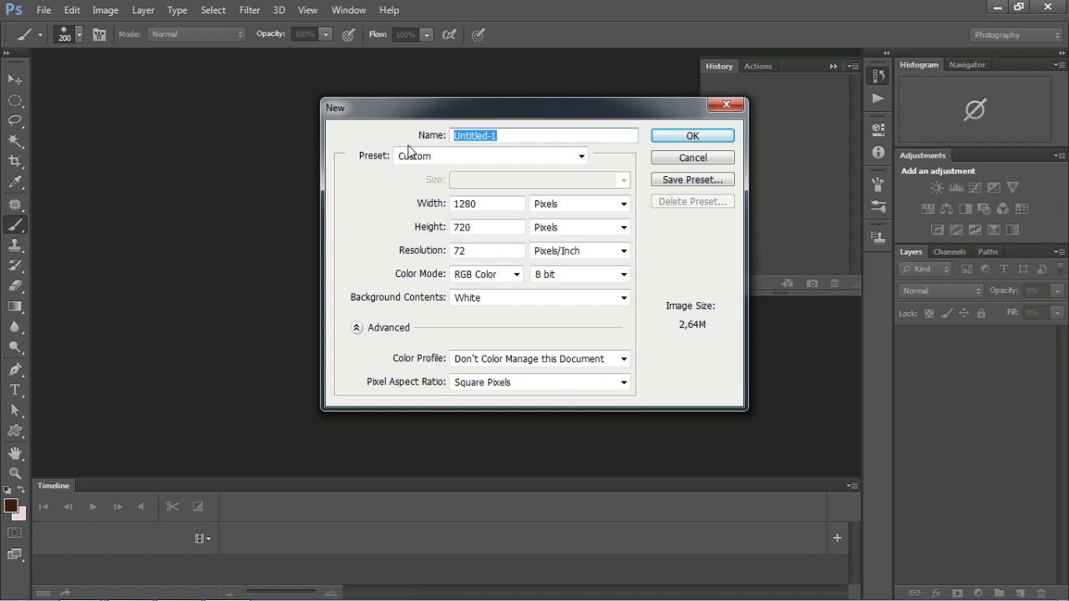
pyautogui.write('W')
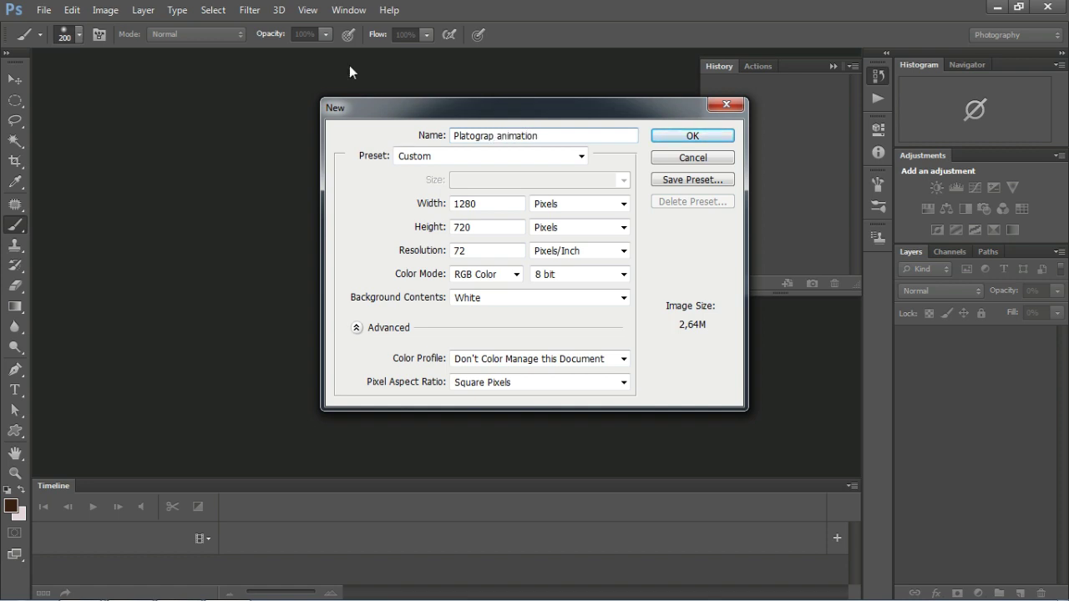
pyautogui.rightClick(502, 140)
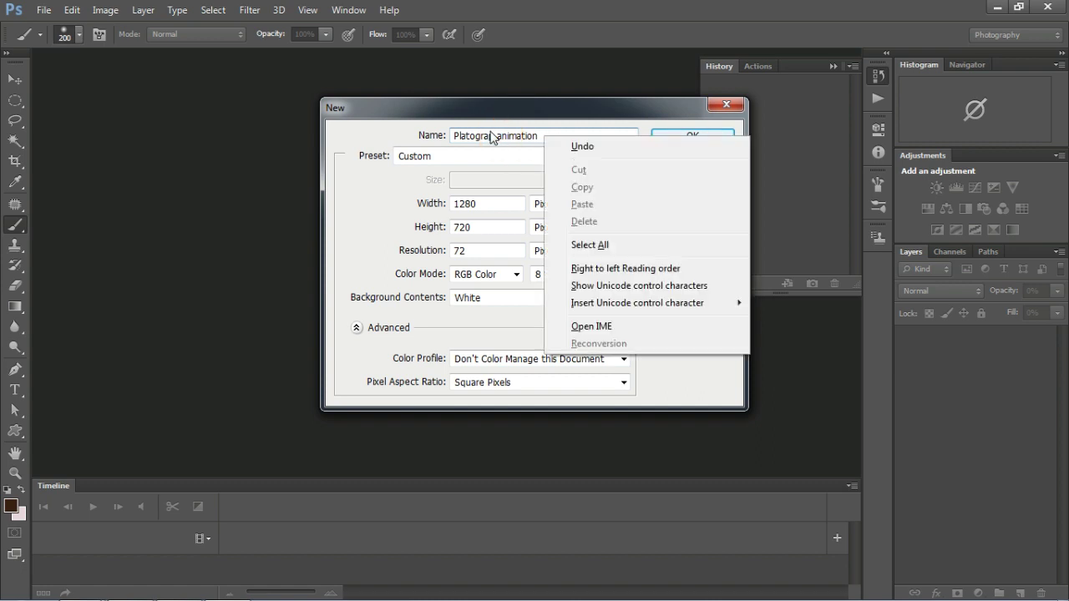
pyautogui.click(491, 135)
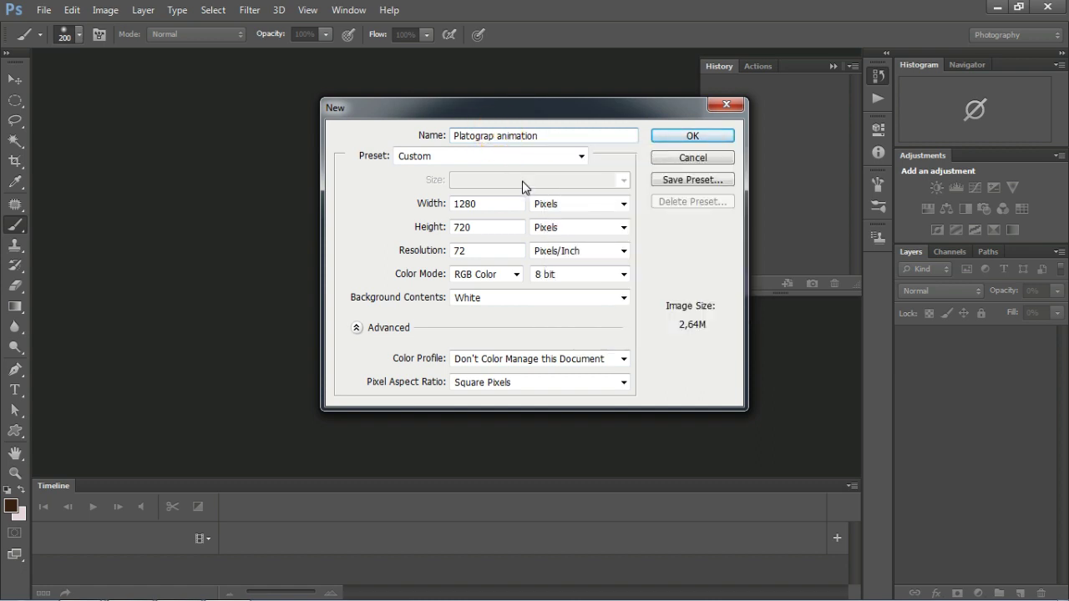
pyautogui.write('h')
pyautogui.click(711, 137)
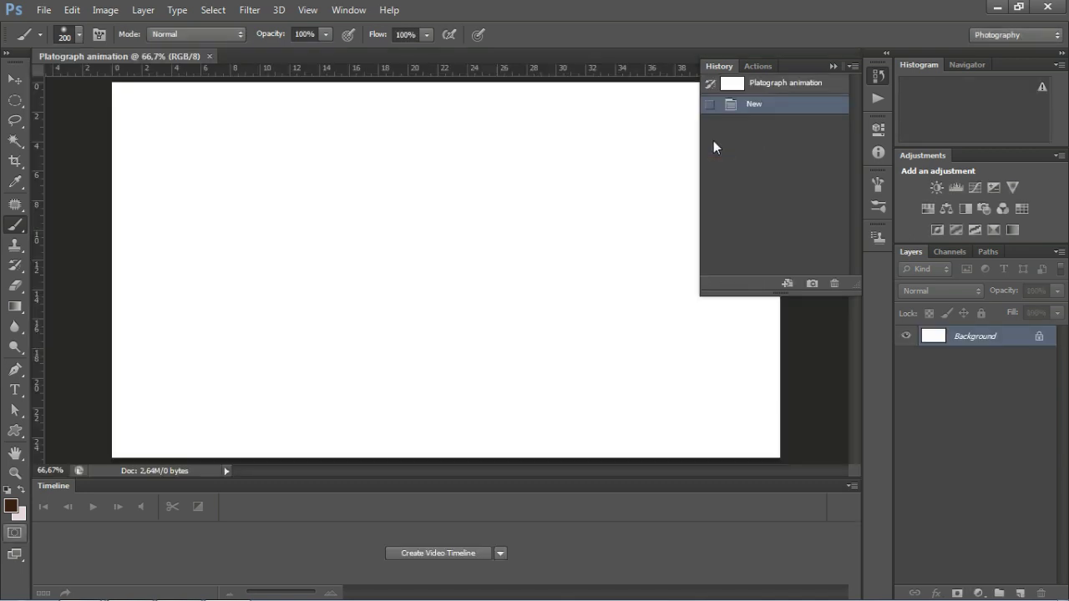
# Place the image 1280x720-data_out_18_68530344-beautiful-river-wallpapers from the PIC folder into the document.
pyautogui.moveTo(83, 585)
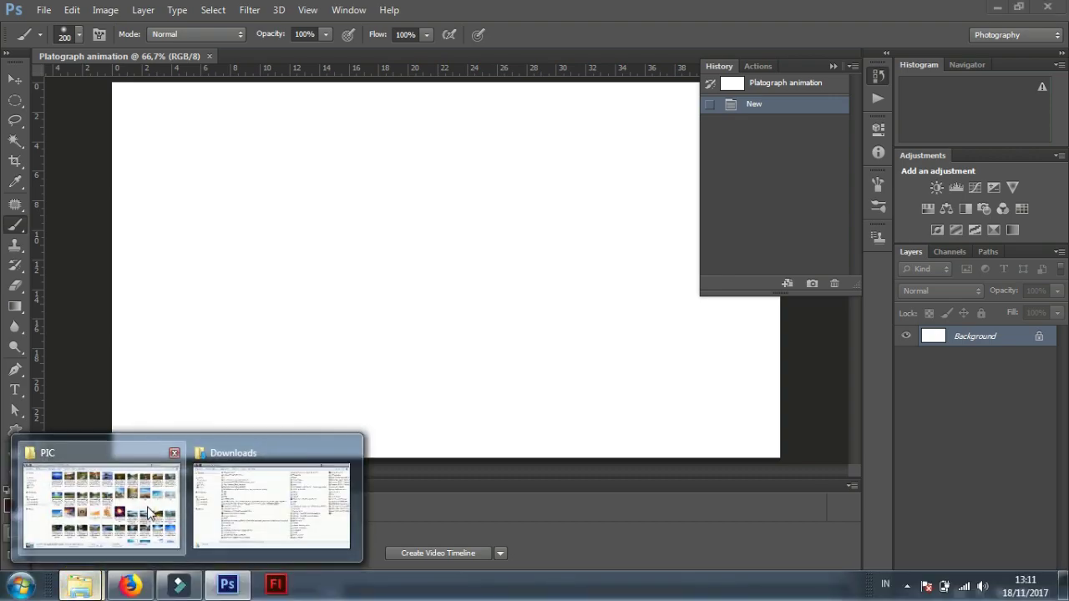
pyautogui.click(102, 503)
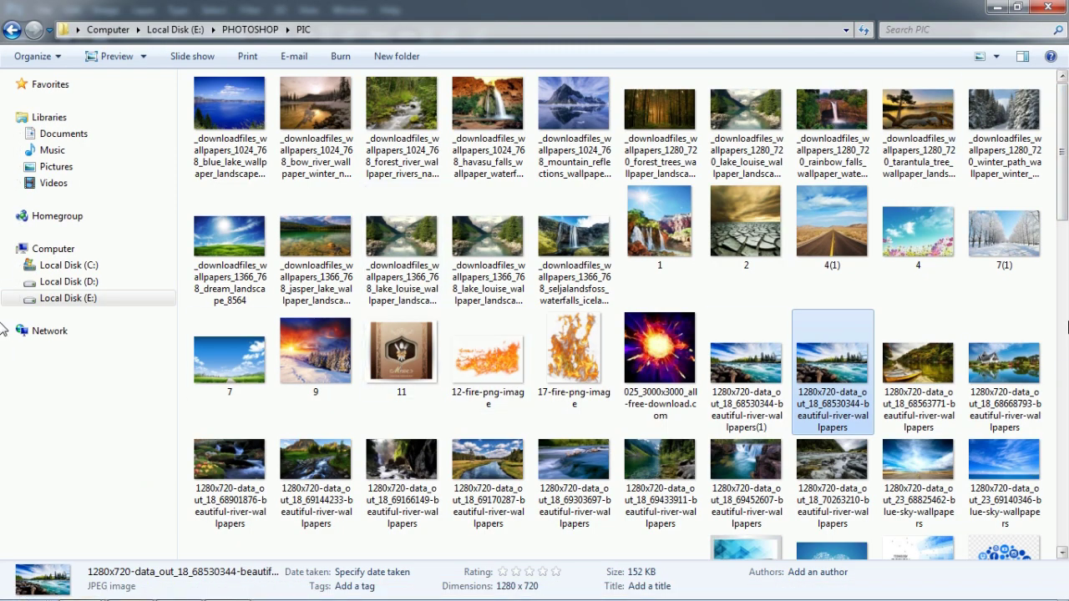
pyautogui.moveTo(846, 365); pyautogui.dragTo(285, 333)
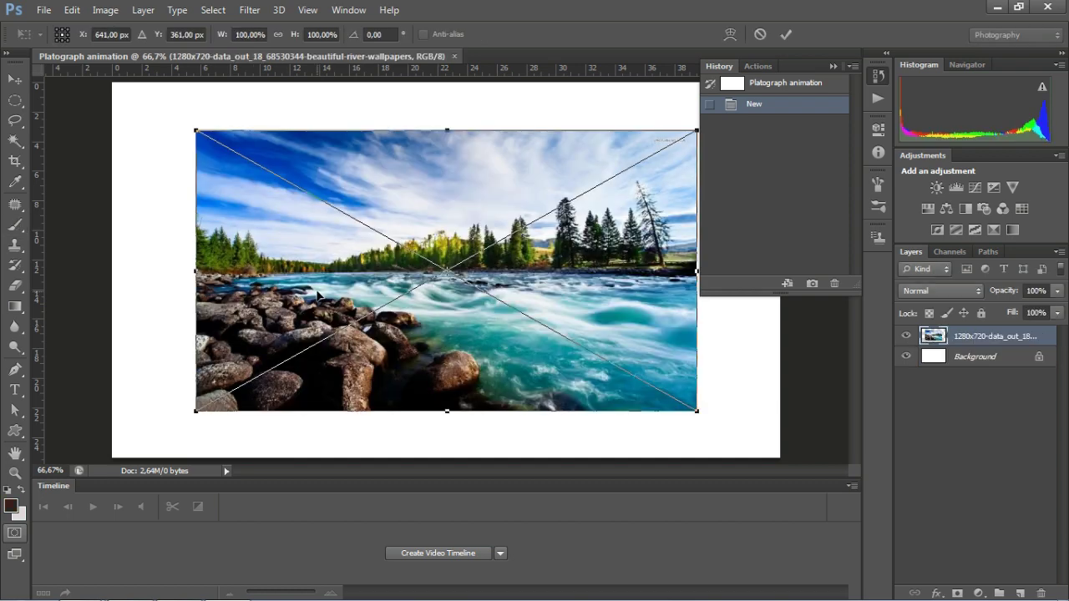
pyautogui.press('Return')
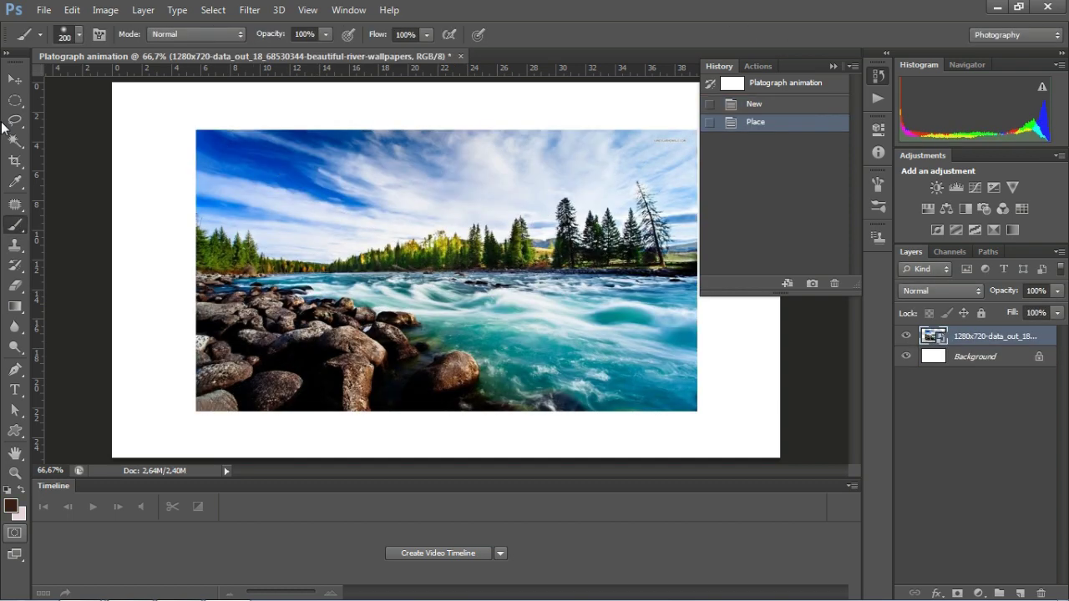
# Move and scale the placed river image with Free Transform so it fills the whole canvas.
pyautogui.click(15, 79)
pyautogui.hotkey('ctrl', 't')
pyautogui.moveTo(264, 185); pyautogui.dragTo(168, 133)
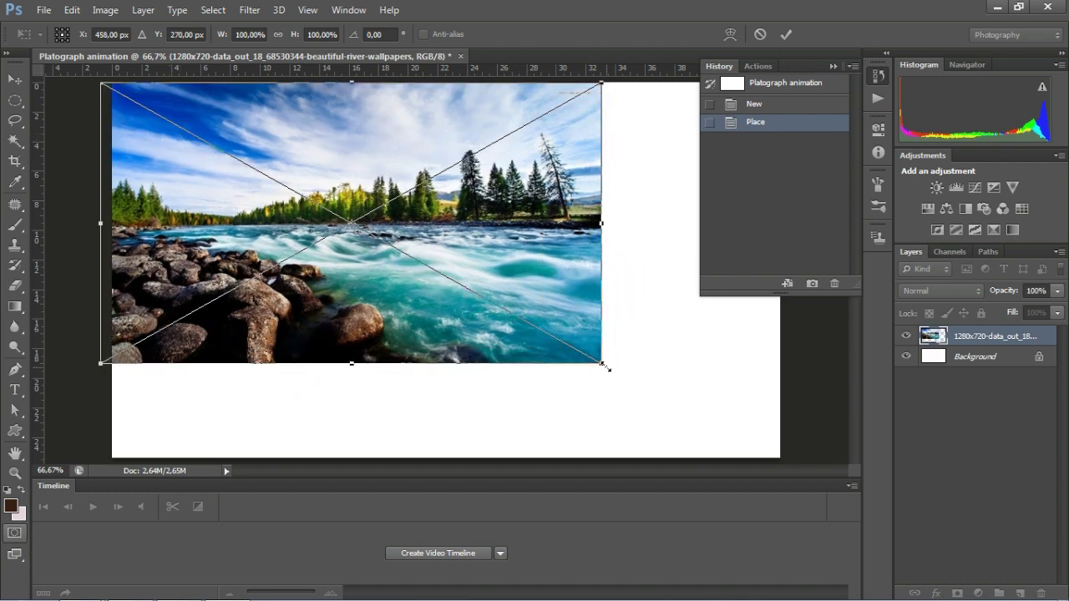
pyautogui.moveTo(652, 387); pyautogui.dragTo(735, 438)
pyautogui.moveTo(305, 171); pyautogui.dragTo(317, 174)
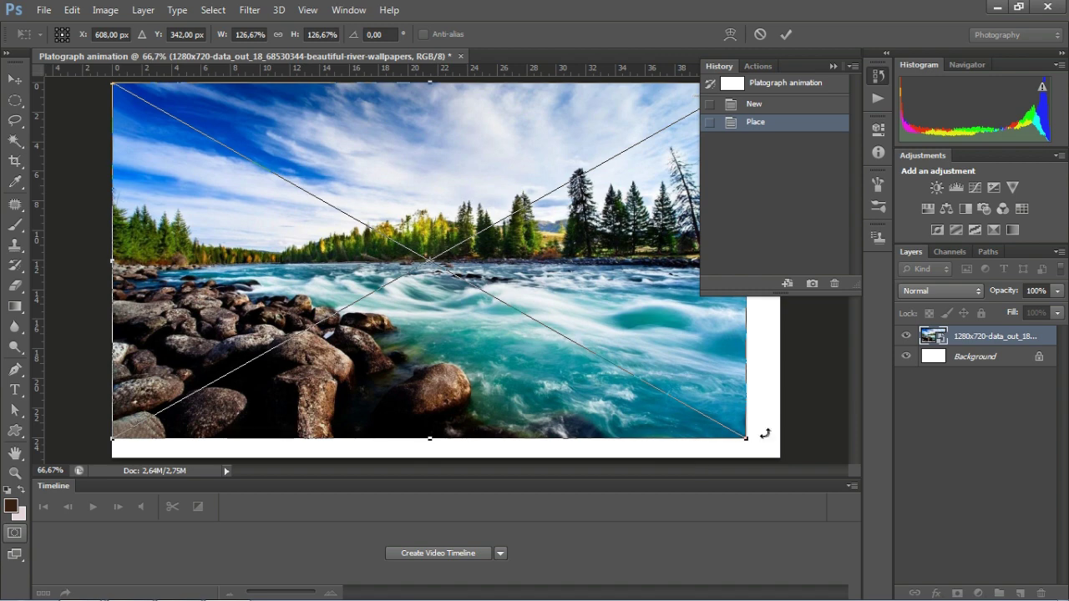
pyautogui.moveTo(744, 439); pyautogui.dragTo(778, 462)
pyautogui.press('Return')
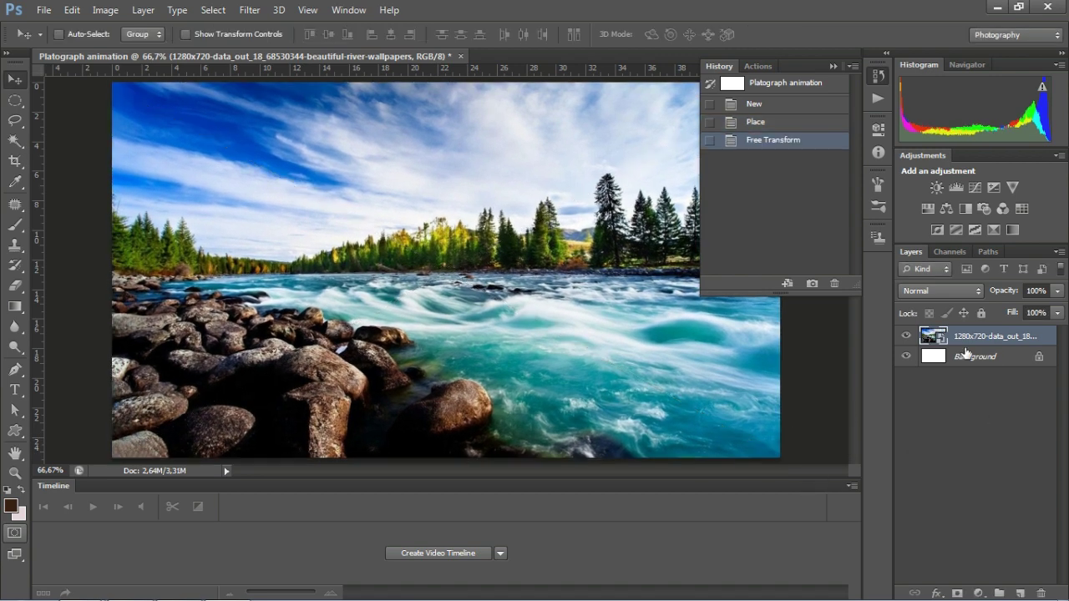
# Start a Pen tool path in the water and trace around the large rock near the image's lower edge.
pyautogui.click(17, 120)
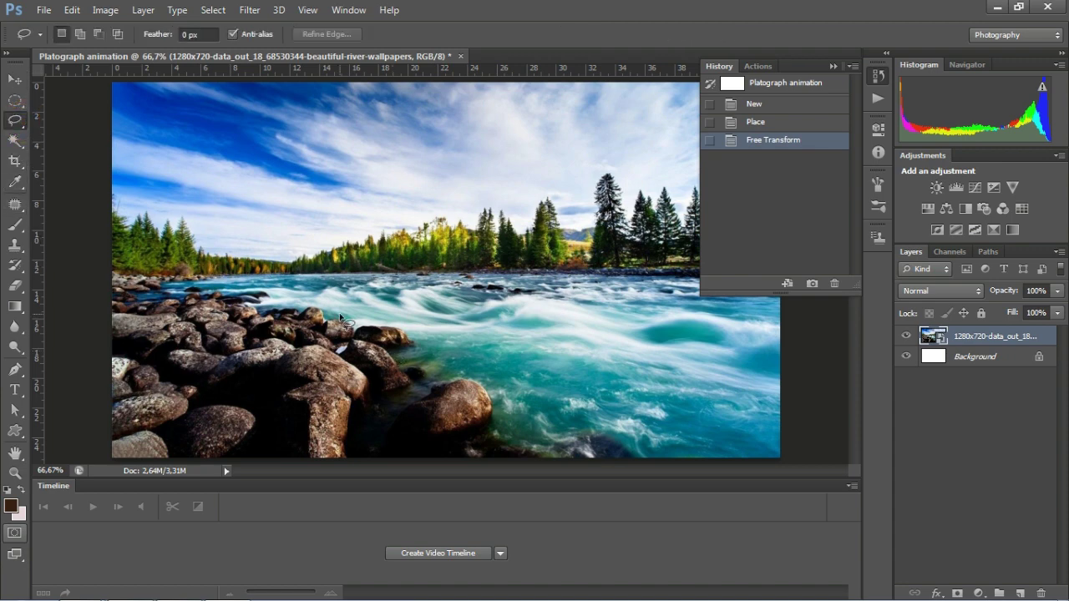
pyautogui.click(441, 368)
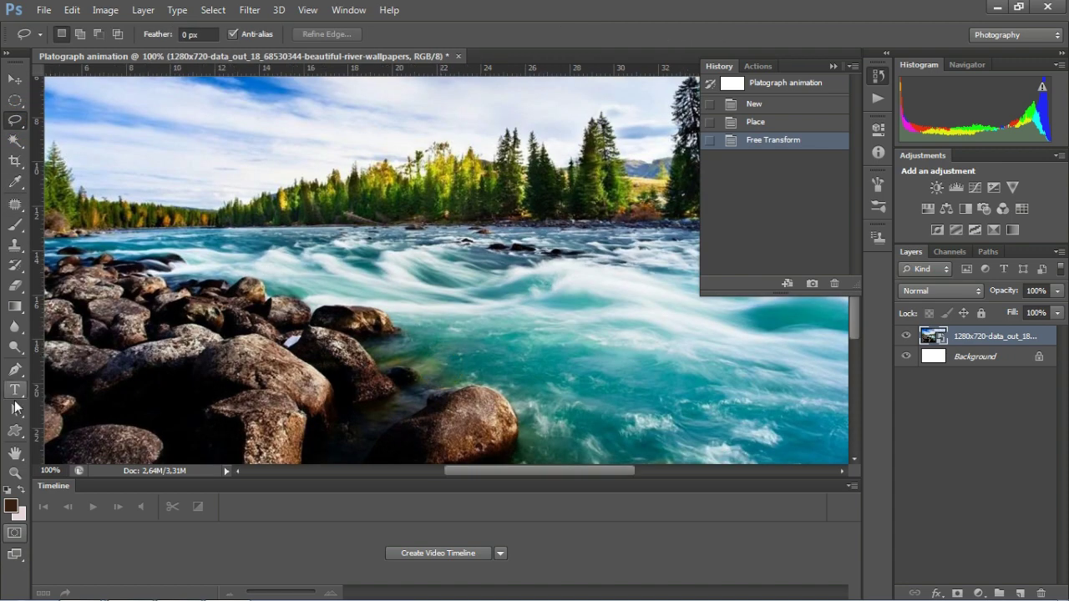
pyautogui.click(14, 371)
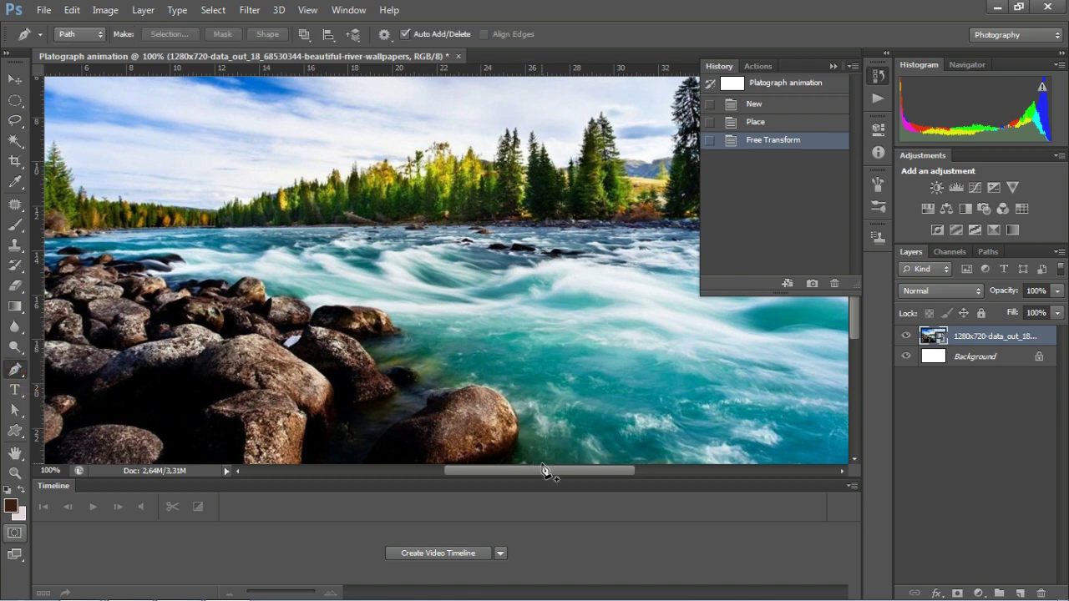
pyautogui.click(563, 458)
pyautogui.click(522, 439)
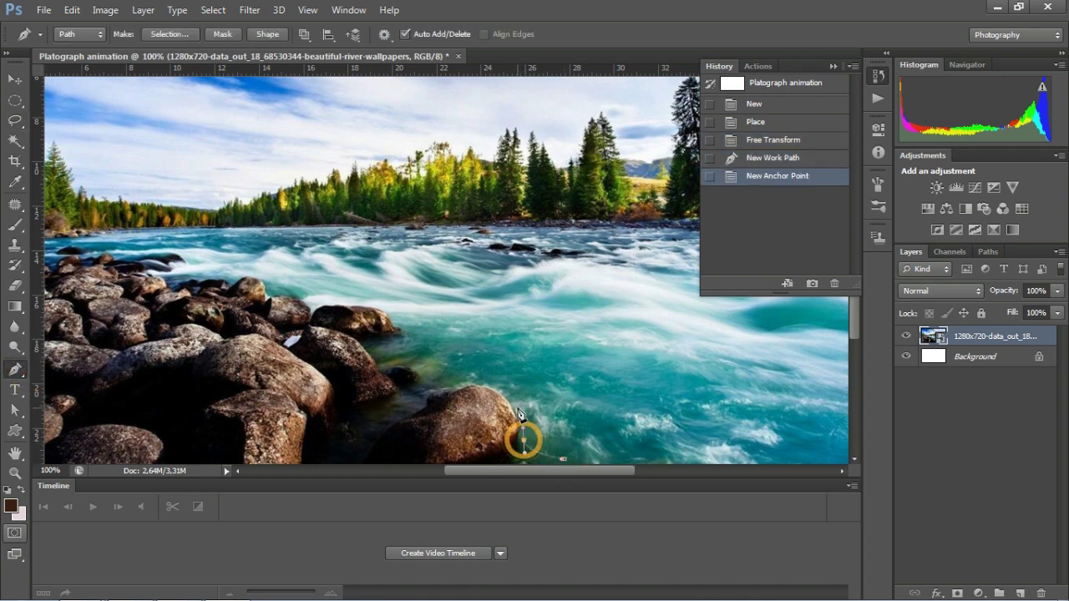
pyautogui.click(499, 391)
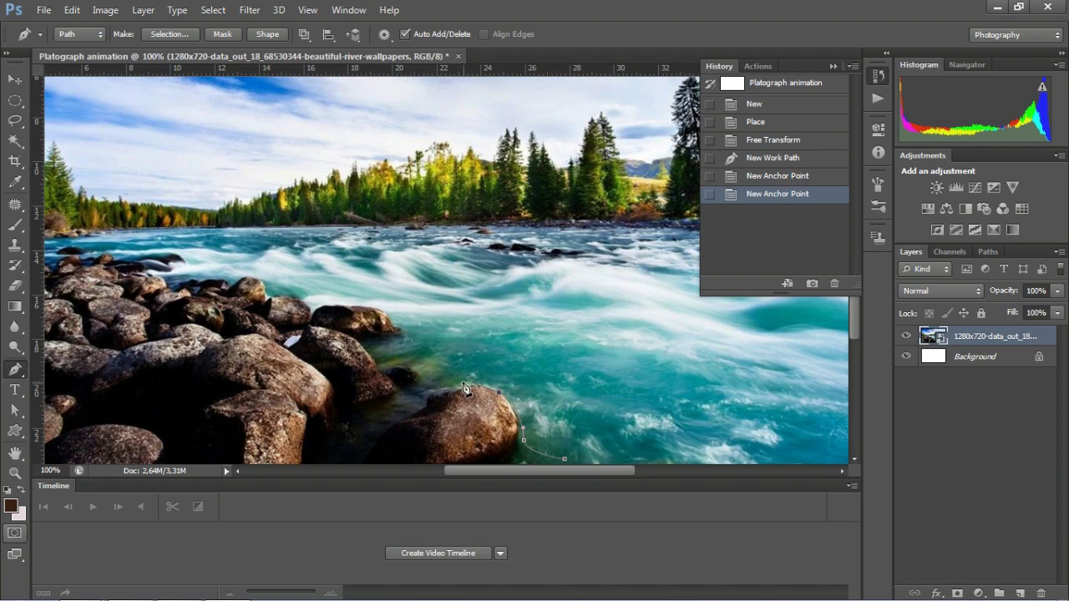
pyautogui.click(458, 383)
pyautogui.click(417, 362)
pyautogui.click(407, 338)
# Continue the path up along the water's edge above the shoreline rocks.
pyautogui.scroll(1, 384, 313)
pyautogui.click(371, 303)
pyautogui.click(315, 295)
pyautogui.click(284, 296)
pyautogui.click(253, 295)
pyautogui.click(240, 292)
pyautogui.click(226, 289)
pyautogui.moveTo(179, 269); pyautogui.dragTo(323, 291)
pyautogui.click(286, 284)
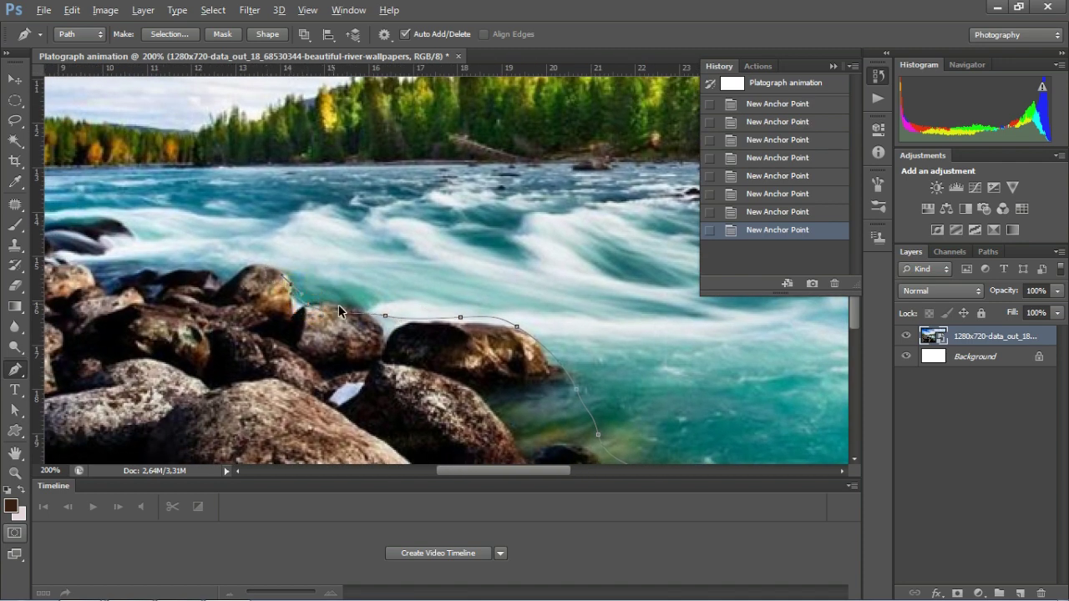
pyautogui.hotkey('ctrl', 'z')
pyautogui.hotkey('ctrl', 'alt', 'z')
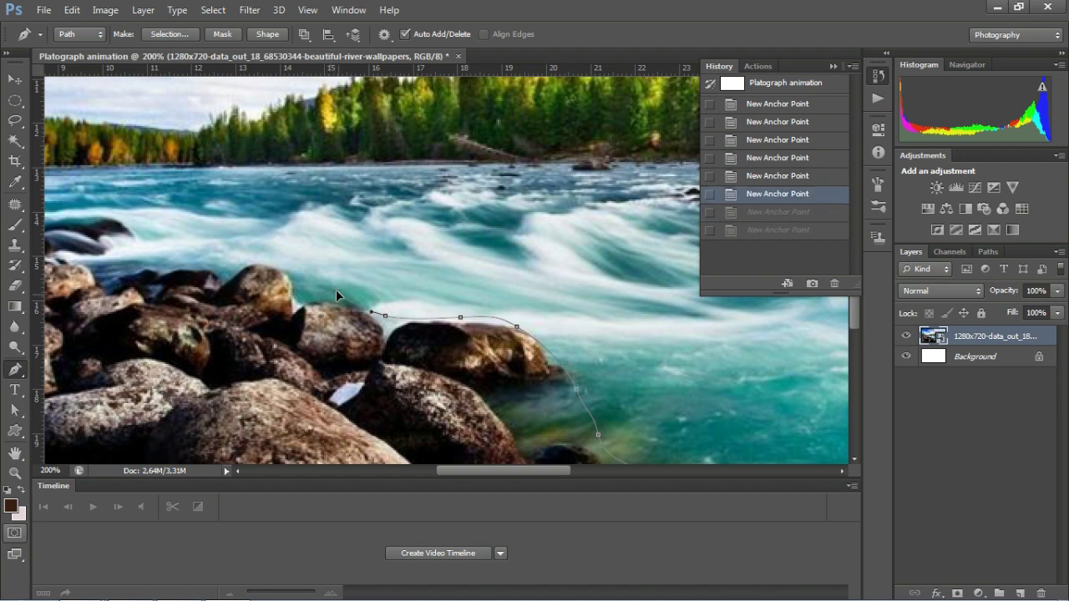
# Extend the path along the upper edge of the remaining shoreline rocks to the river's far left end.
pyautogui.click(332, 289)
pyautogui.click(297, 272)
pyautogui.moveTo(245, 260); pyautogui.dragTo(170, 260)
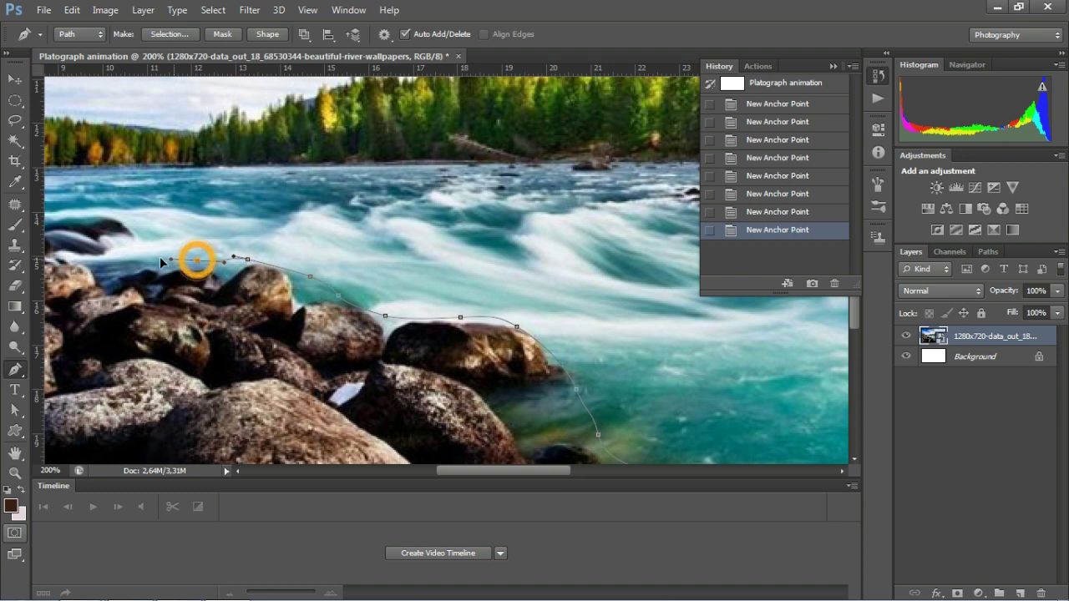
pyautogui.moveTo(111, 240); pyautogui.dragTo(178, 257)
pyautogui.moveTo(100, 241); pyautogui.dragTo(122, 239)
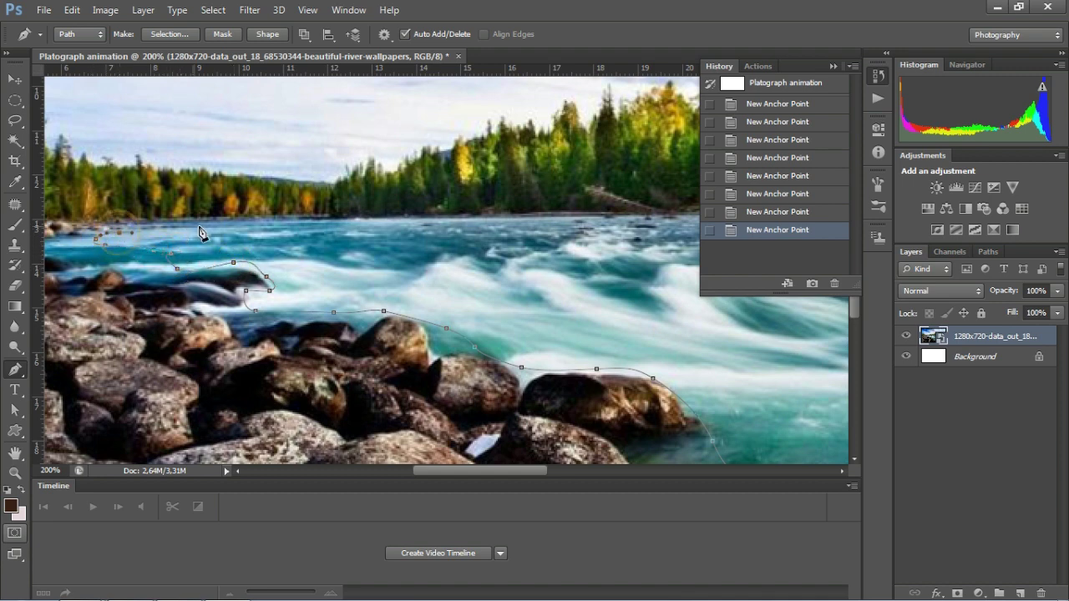
# Trace the path rightward along the far waterline and beneath the small rocks in the middle of the river.
pyautogui.moveTo(350, 221); pyautogui.dragTo(374, 231)
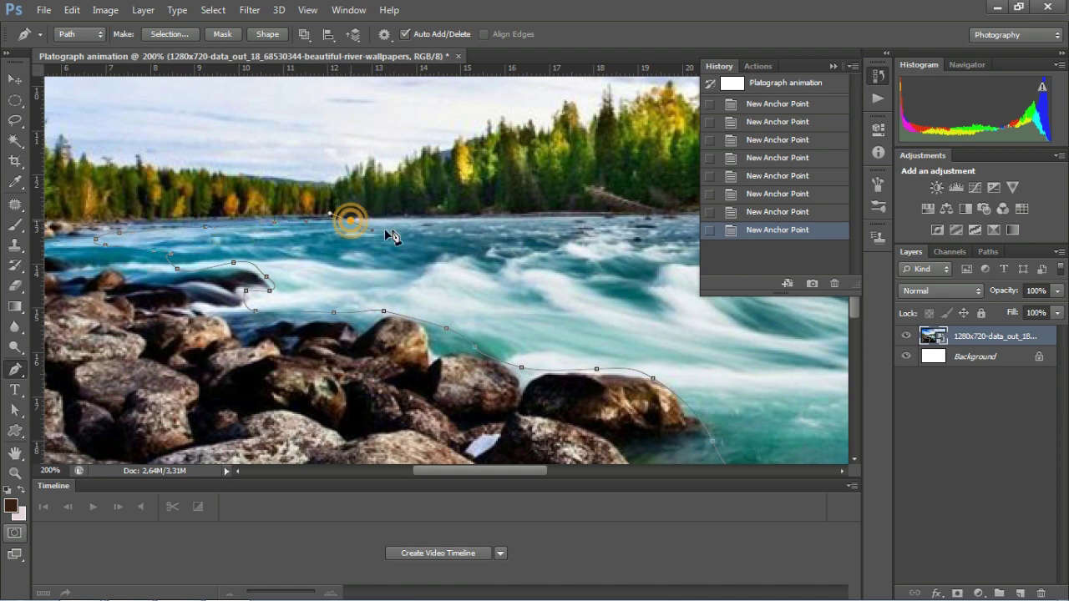
pyautogui.moveTo(465, 230); pyautogui.dragTo(420, 271)
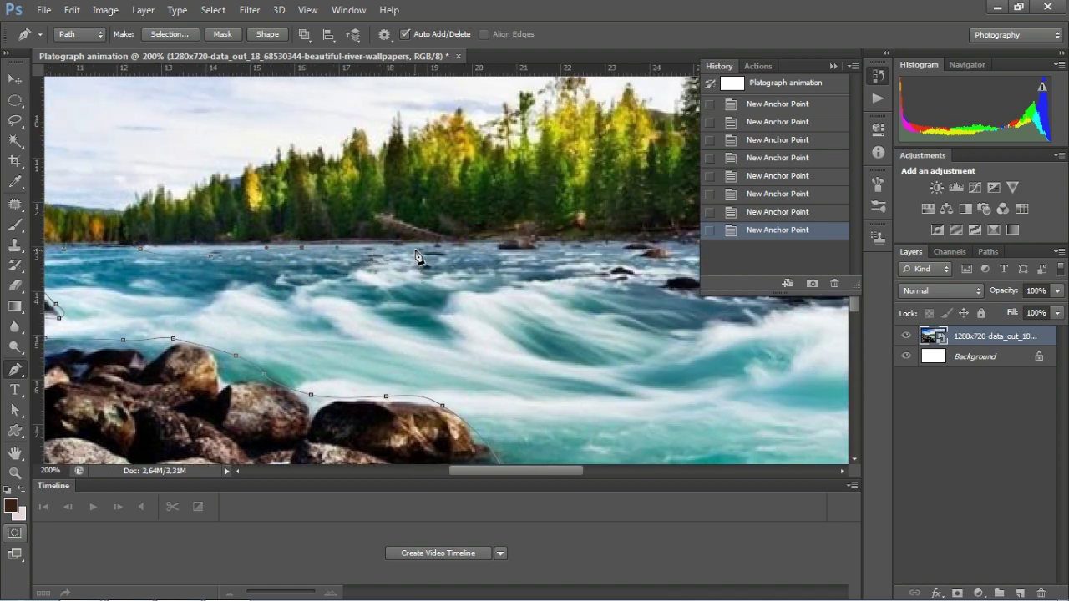
pyautogui.moveTo(540, 276); pyautogui.dragTo(425, 312)
pyautogui.moveTo(515, 324); pyautogui.dragTo(596, 325)
pyautogui.moveTo(683, 334); pyautogui.dragTo(392, 306)
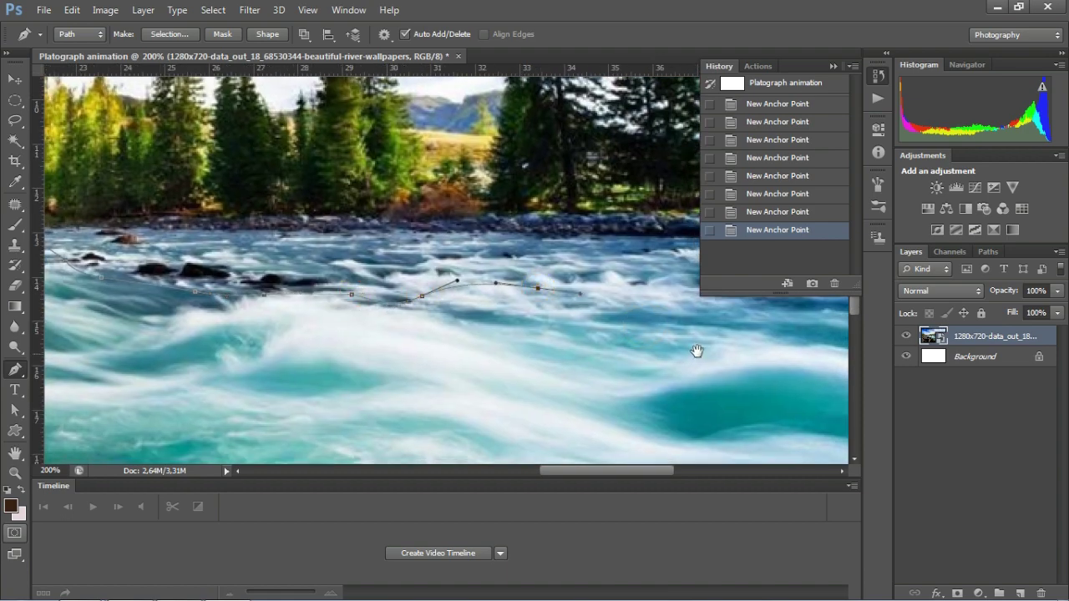
# Undo the last anchor points and redraw the path across the rapids past the canvas's right edge.
pyautogui.moveTo(694, 351); pyautogui.dragTo(362, 324)
pyautogui.scroll(-1, 362, 324)
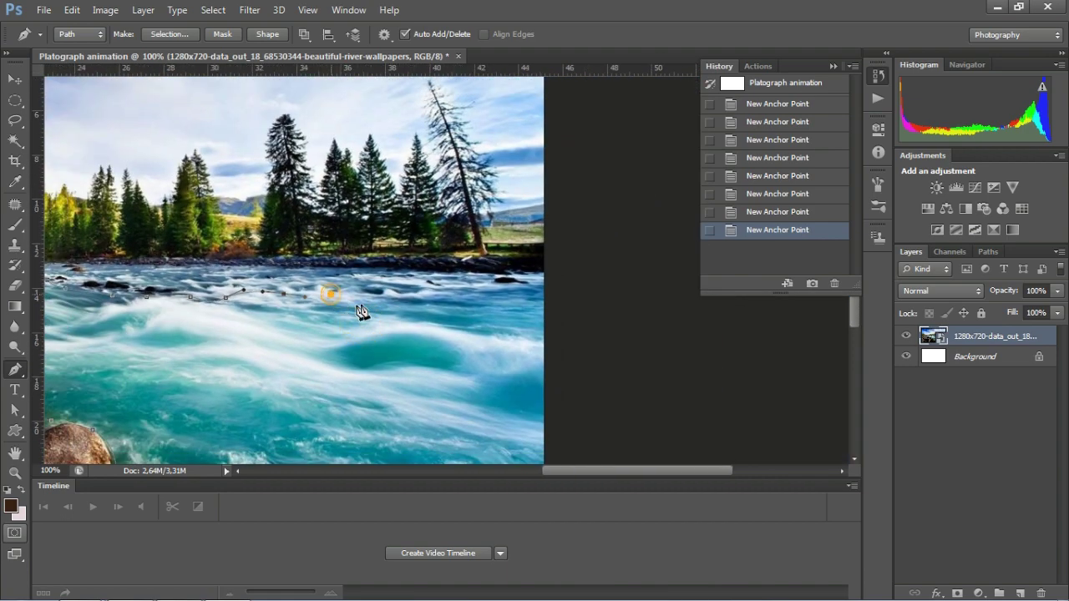
pyautogui.hotkey('ctrl', 'z')
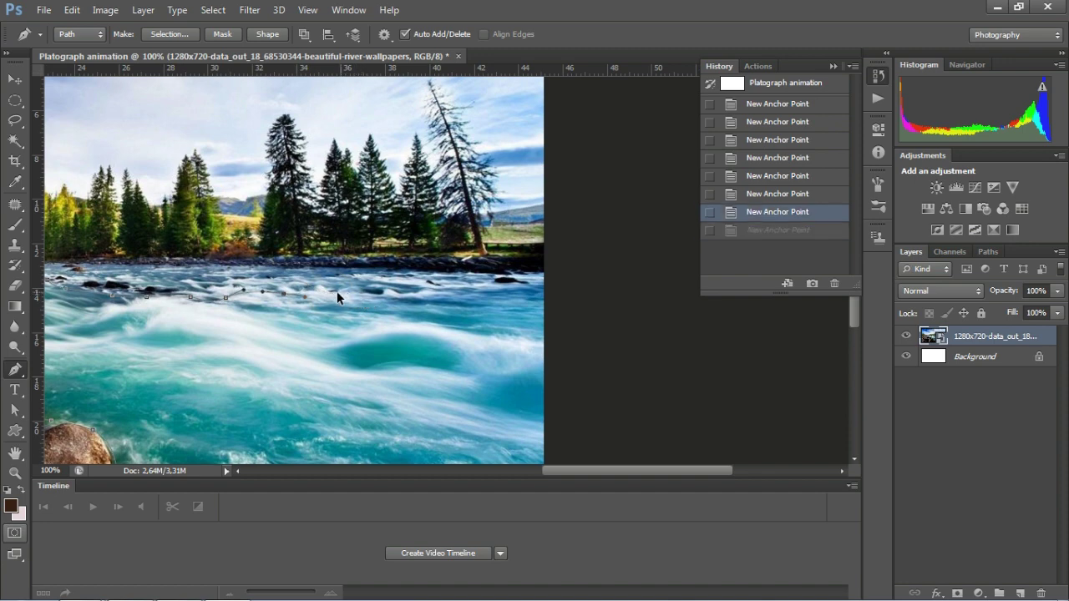
pyautogui.hotkey('ctrl', 'alt', 'z')
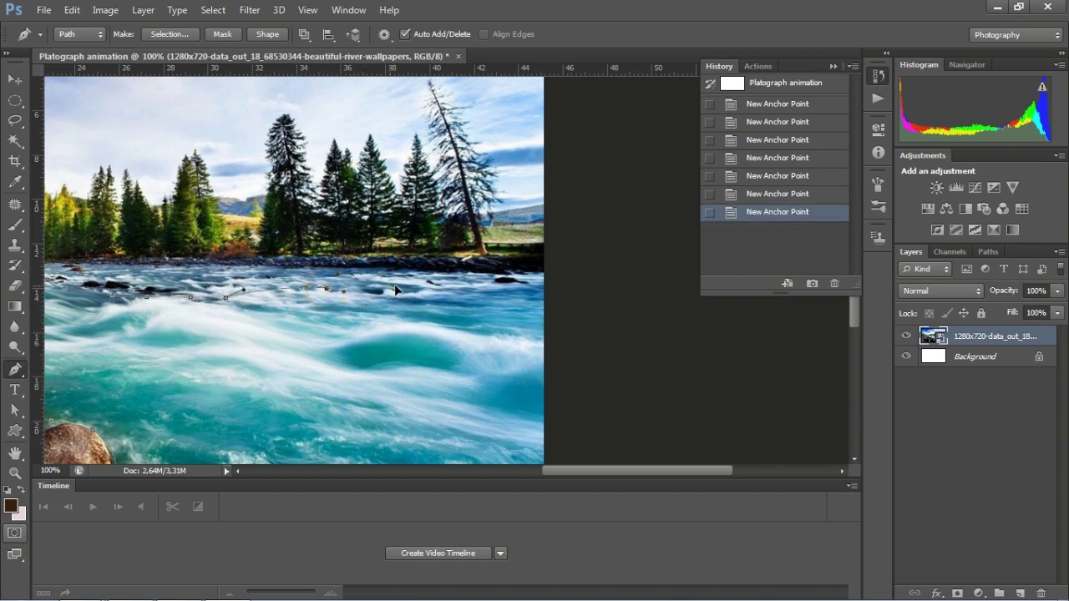
pyautogui.click(430, 283)
pyautogui.click(493, 293)
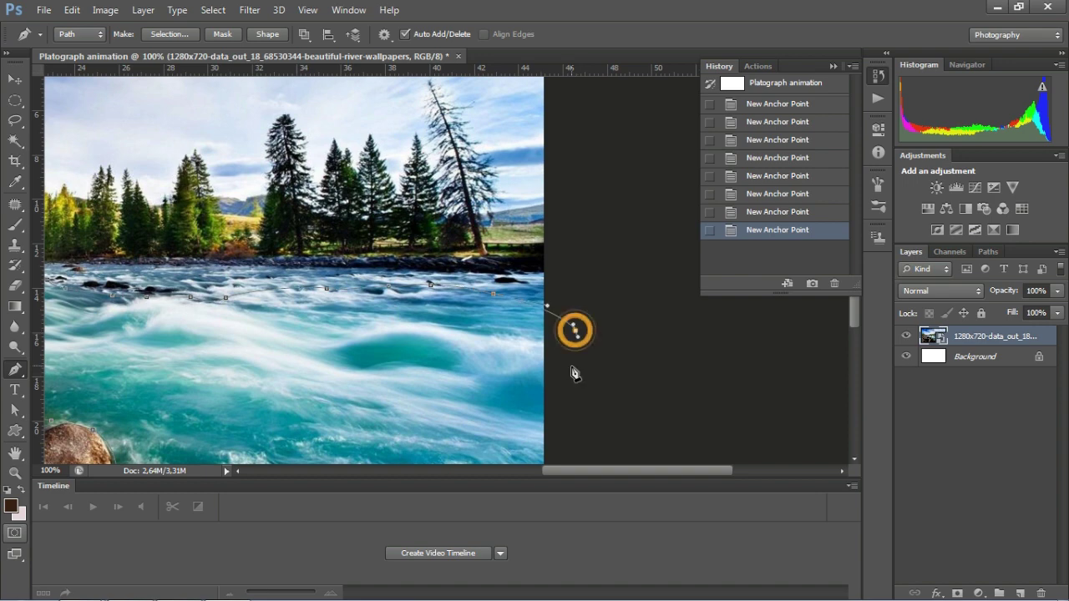
pyautogui.keyDown('alt'); pyautogui.click(568, 375); pyautogui.keyUp('alt')
# Route the path around the canvas's lower right corner and back along the bottom water edge, closing it at its starting point.
pyautogui.click(807, 446)
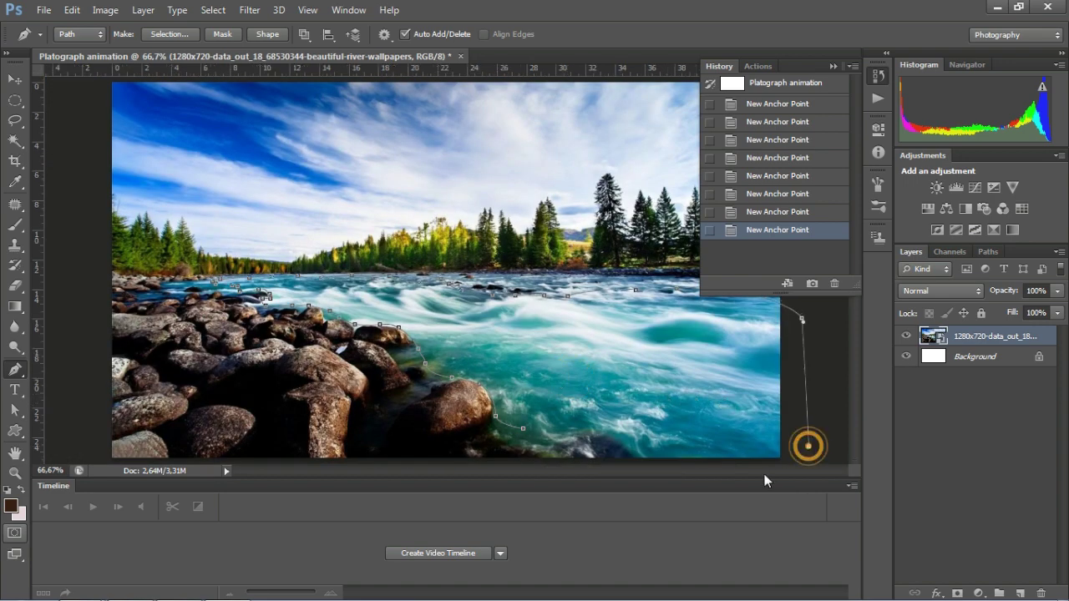
pyautogui.click(626, 453)
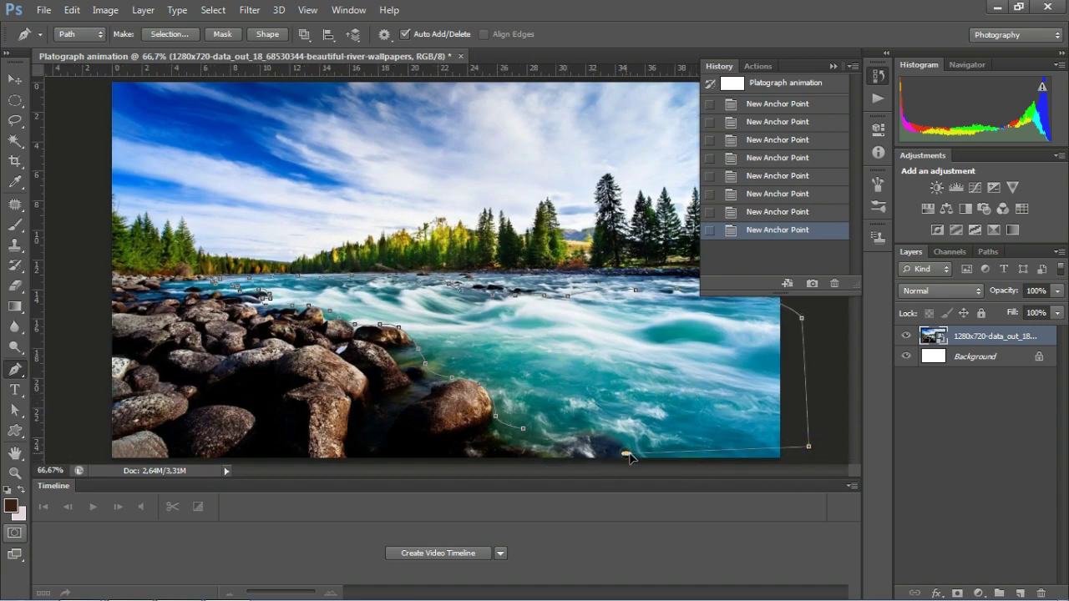
pyautogui.click(790, 461)
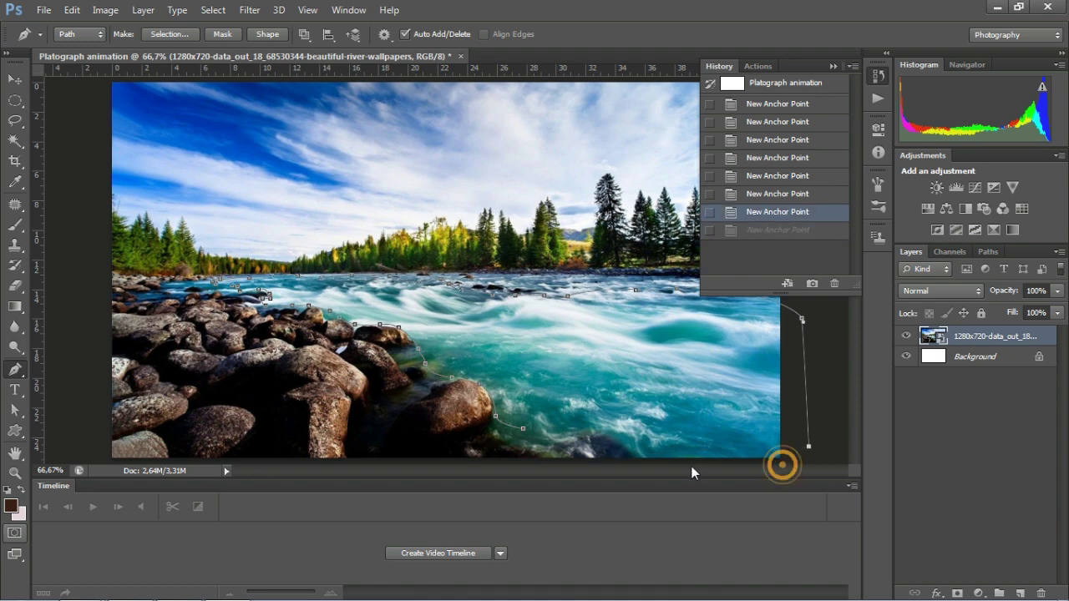
pyautogui.click(718, 461)
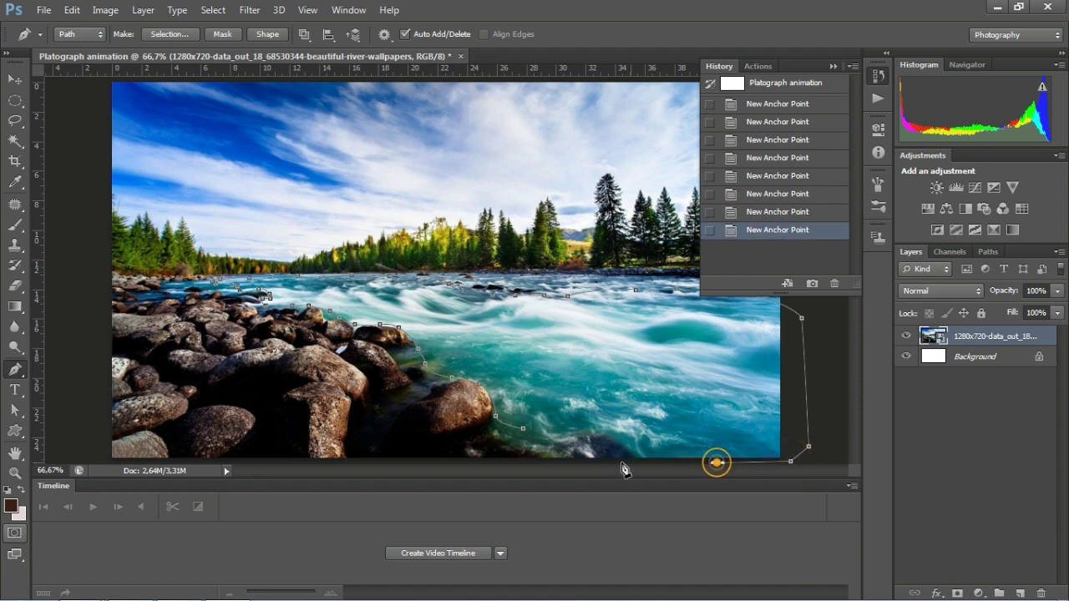
pyautogui.moveTo(589, 438); pyautogui.dragTo(563, 432)
pyautogui.click(526, 431)
# Load the work path as a selection of the river water and return to the layer list.
pyautogui.click(987, 252)
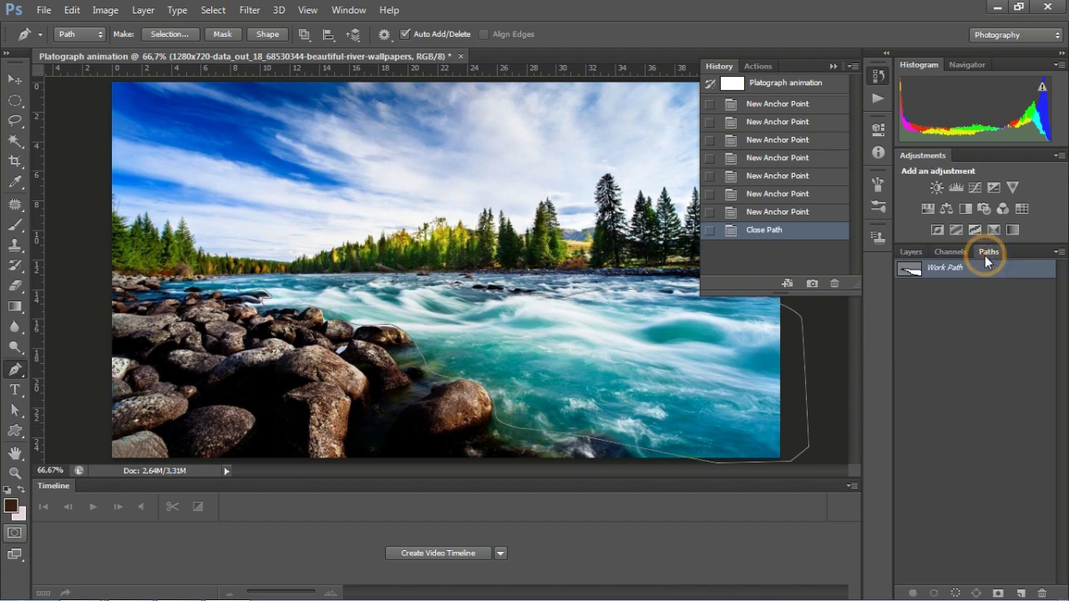
pyautogui.keyDown('ctrl'); pyautogui.click(910, 270); pyautogui.keyUp('ctrl')
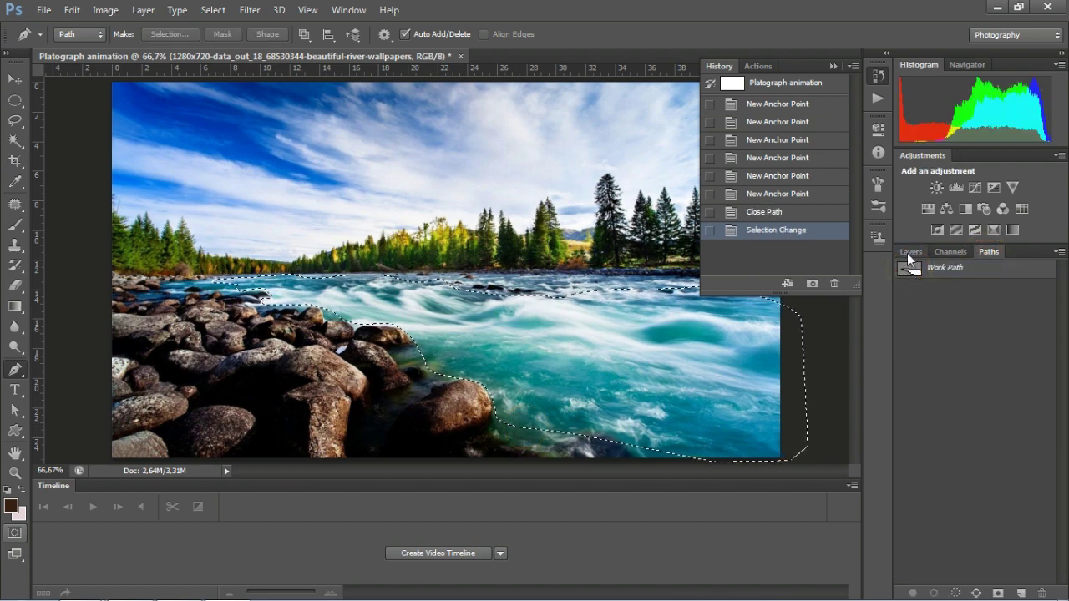
pyautogui.click(909, 251)
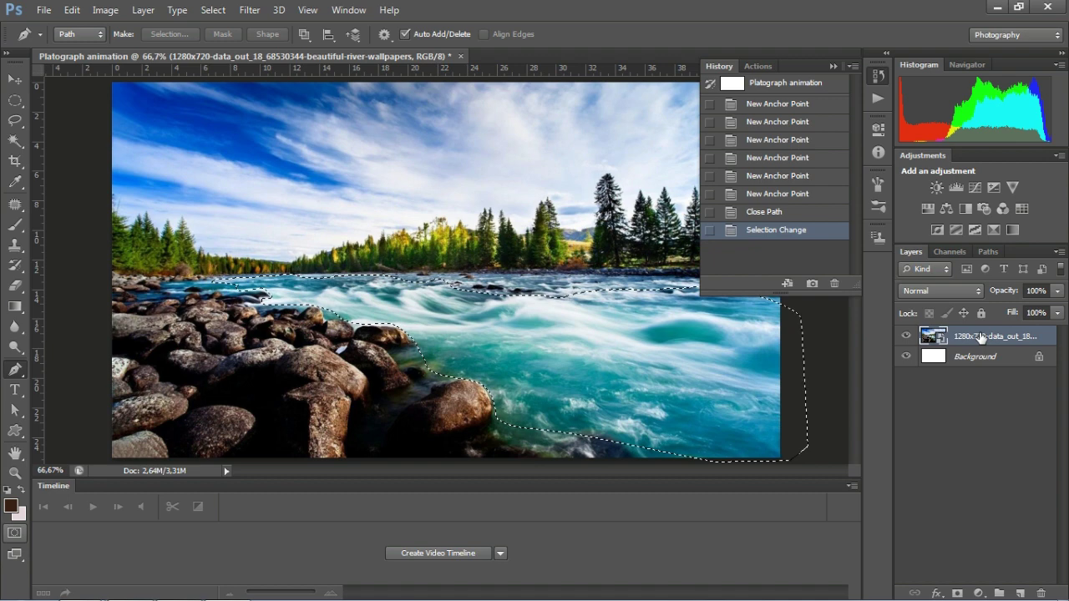
# Copy the selected water to its own layer with a layer mask and hide the photo layer beneath it.
pyautogui.hotkey('ctrl', 'j')
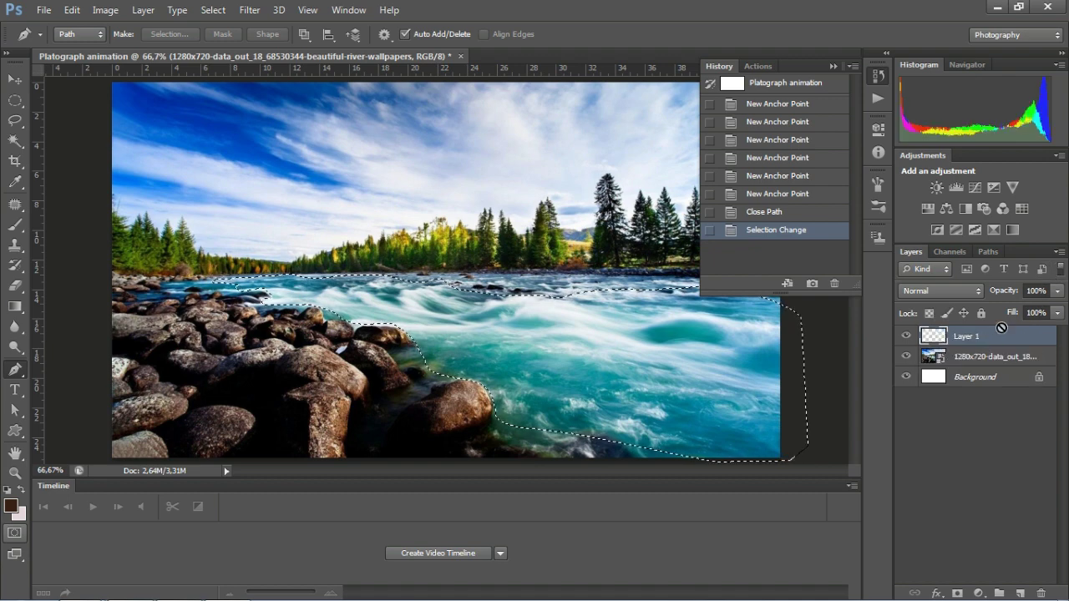
pyautogui.click(907, 357)
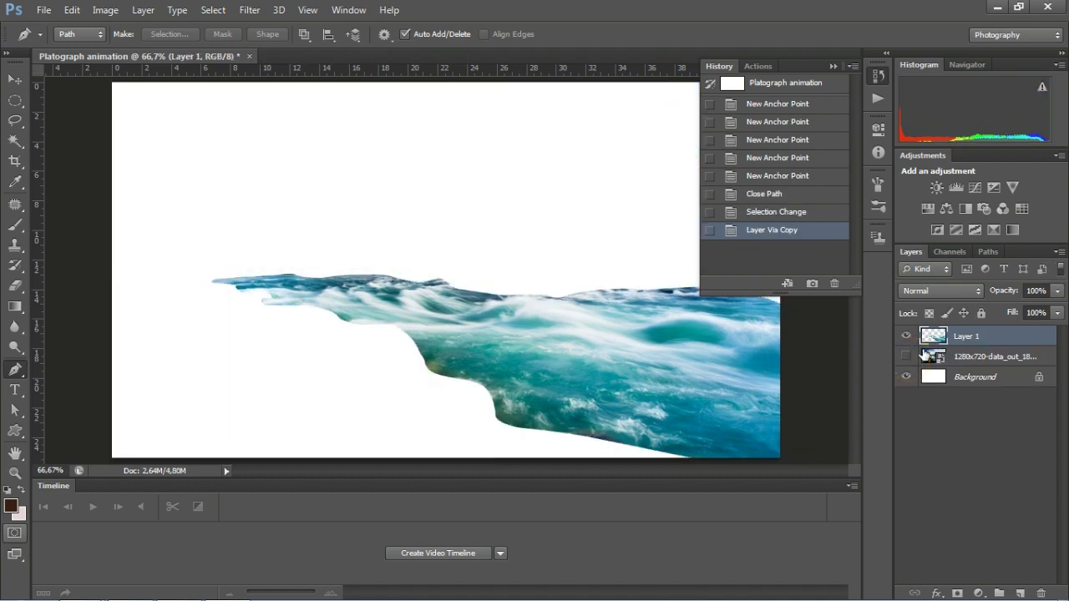
pyautogui.click(957, 593)
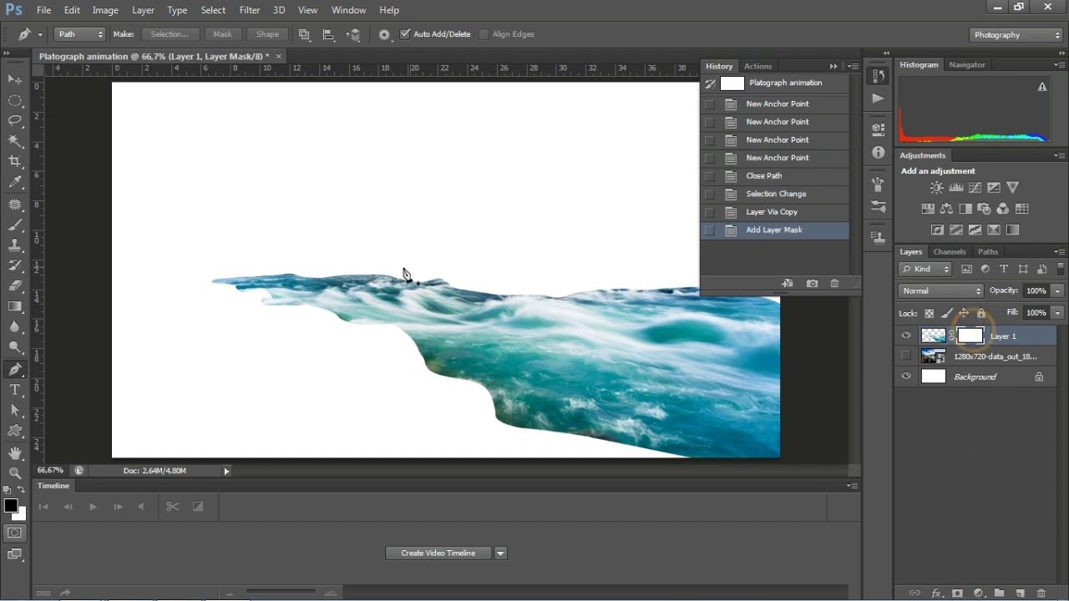
# Fade the water's lower edge along the rocks by painting black on the mask with a soft 200 px brush at 0% hardness.
pyautogui.press('b')
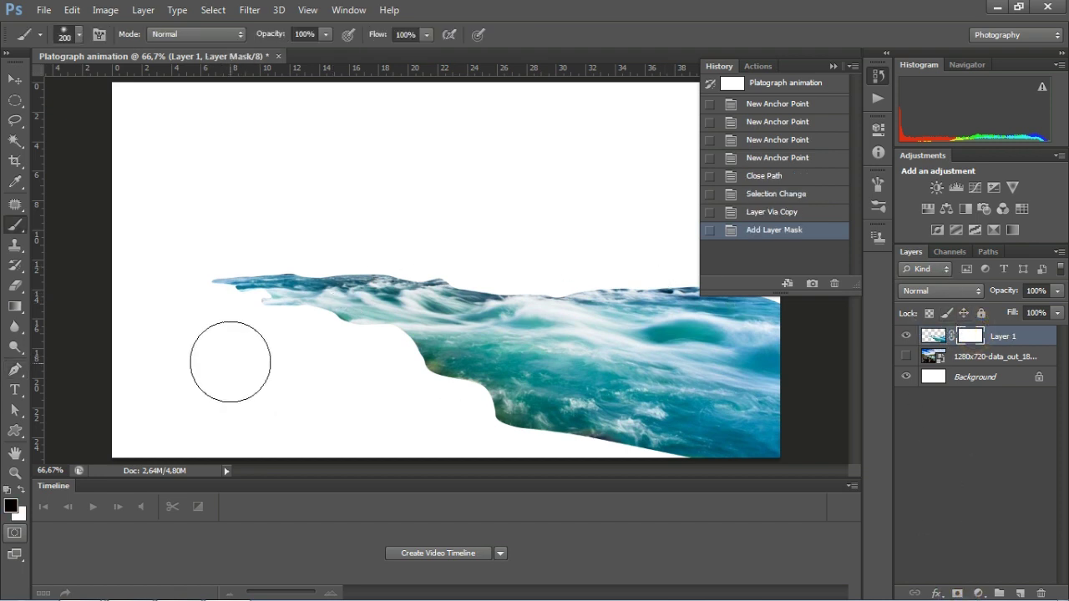
pyautogui.click(77, 36)
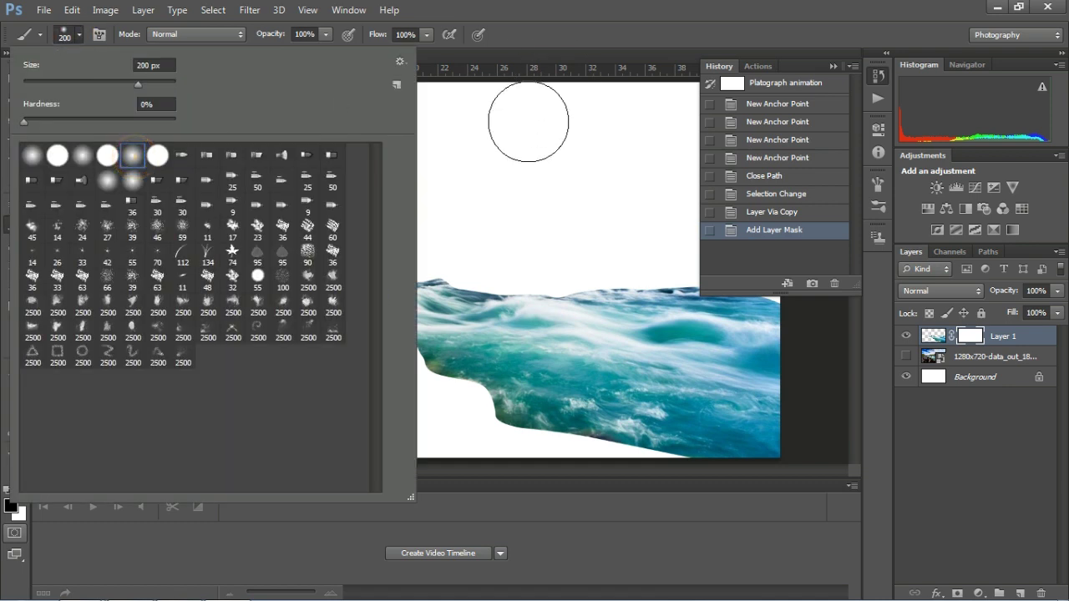
pyautogui.click(545, 24)
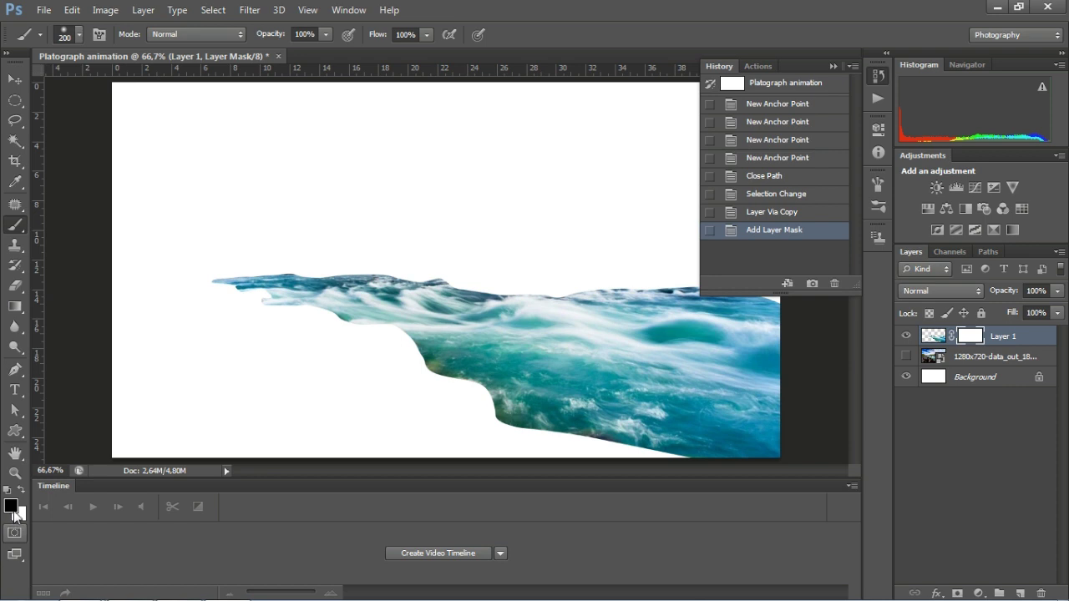
pyautogui.moveTo(217, 315)
pyautogui.mouseDown()
pyautogui.moveTo(260, 317)
pyautogui.moveTo(367, 358)
pyautogui.mouseUp()
pyautogui.moveTo(367, 356)
pyautogui.mouseDown()
pyautogui.moveTo(548, 466)
pyautogui.moveTo(568, 401)
pyautogui.mouseUp()
pyautogui.moveTo(434, 382); pyautogui.dragTo(501, 423)
pyautogui.moveTo(572, 451)
pyautogui.mouseDown()
pyautogui.moveTo(618, 472)
pyautogui.moveTo(644, 441)
pyautogui.mouseUp()
pyautogui.moveTo(665, 477); pyautogui.dragTo(709, 493)
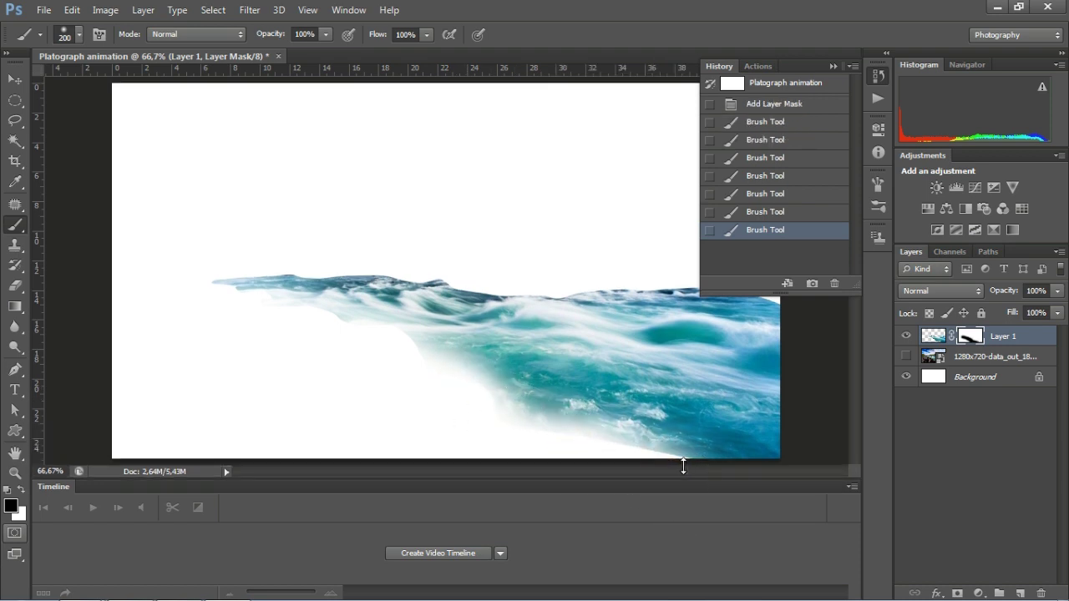
pyautogui.keyDown('alt'); pyautogui.click(618, 420); pyautogui.keyUp('alt')
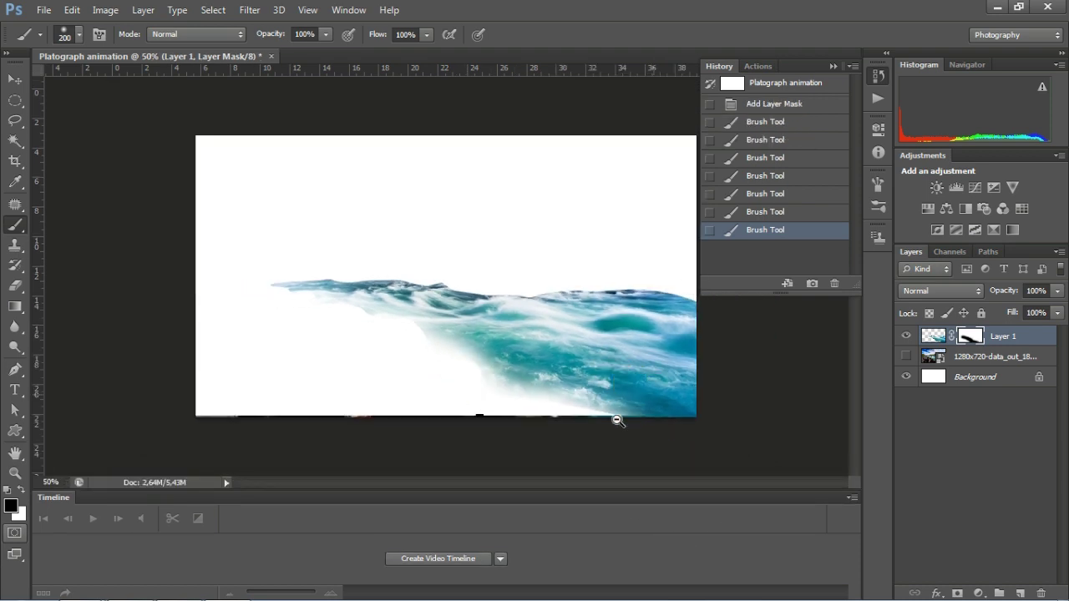
pyautogui.moveTo(577, 423)
pyautogui.mouseDown()
pyautogui.moveTo(608, 442)
pyautogui.moveTo(682, 448)
pyautogui.moveTo(697, 434)
pyautogui.mouseUp()
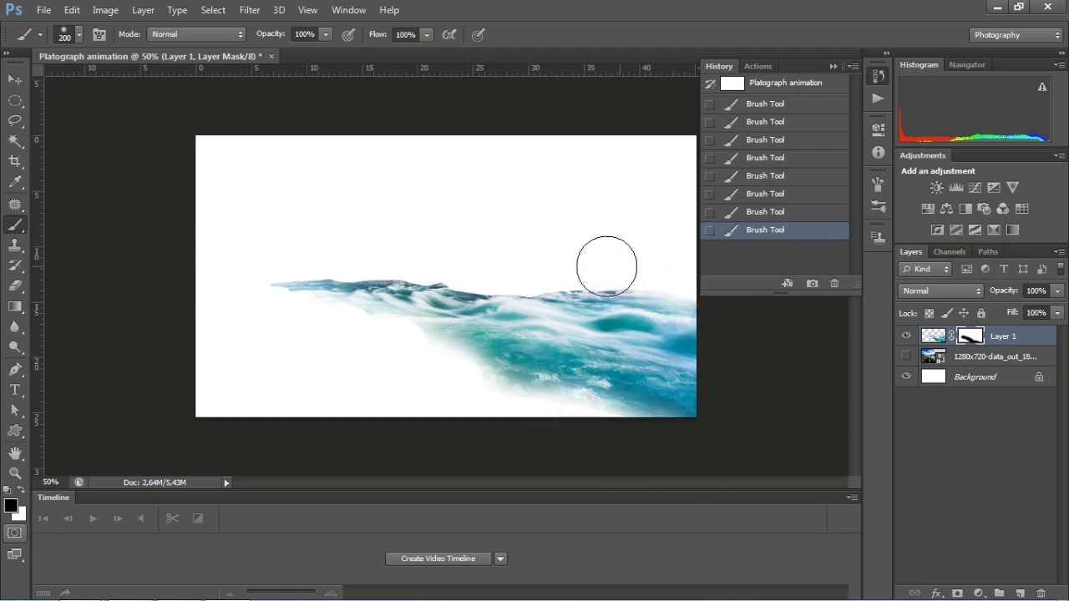
# Fade the water's upper edge on the mask and show the photo layer again.
pyautogui.moveTo(527, 266)
pyautogui.mouseDown()
pyautogui.moveTo(444, 264)
pyautogui.moveTo(387, 245)
pyautogui.moveTo(393, 254)
pyautogui.moveTo(276, 247)
pyautogui.mouseUp()
pyautogui.click(15, 78)
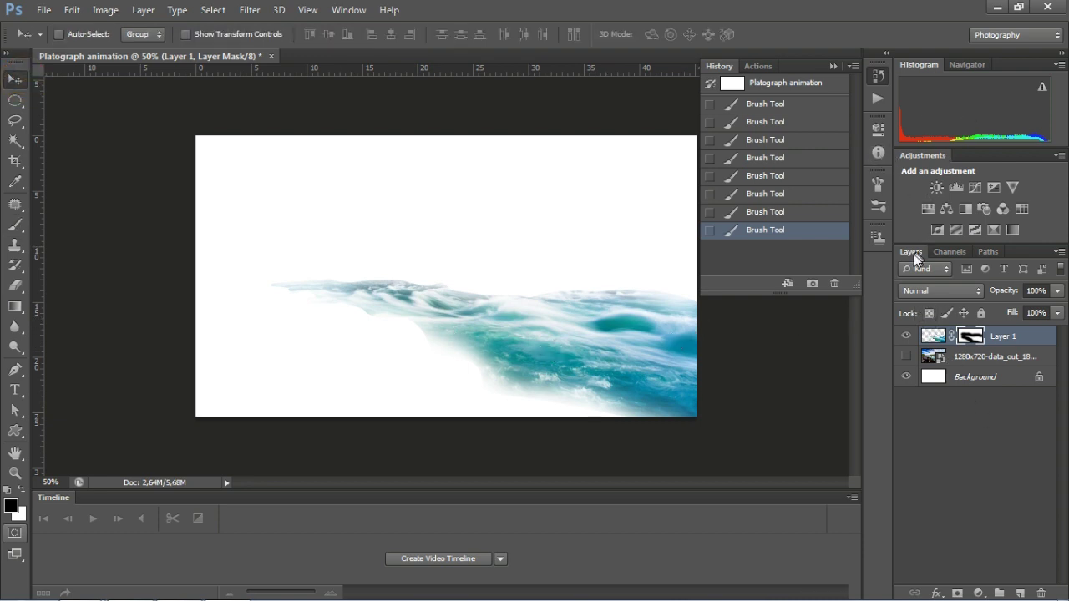
pyautogui.click(907, 357)
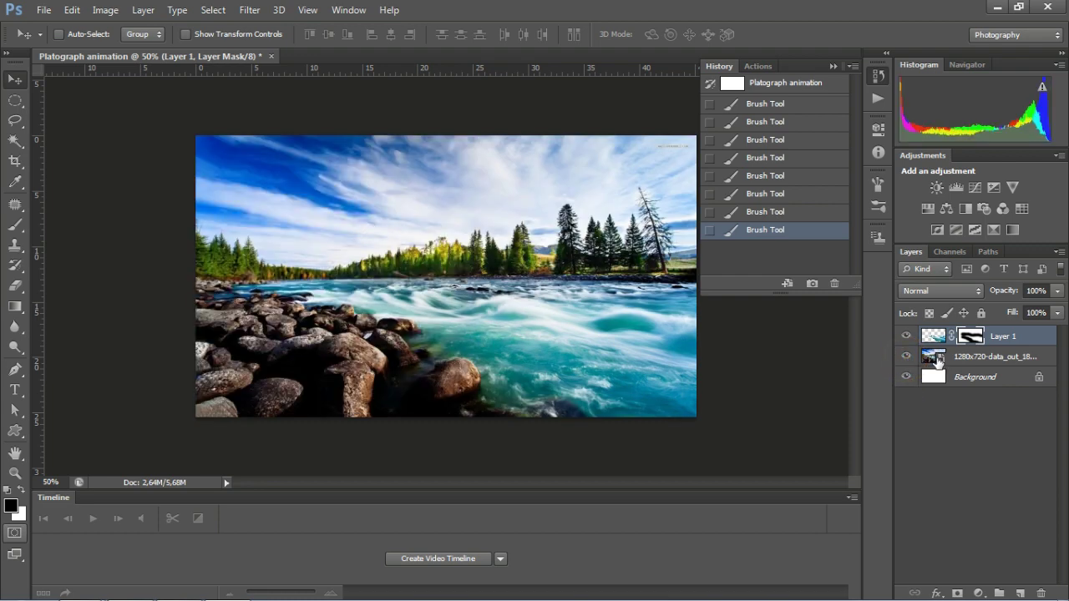
# Create a video timeline and enlarge its area so that all tracks fit.
pyautogui.click(458, 558)
pyautogui.moveTo(853, 556)
pyautogui.mouseDown()
pyautogui.moveTo(854, 573)
pyautogui.moveTo(854, 551)
pyautogui.mouseUp()
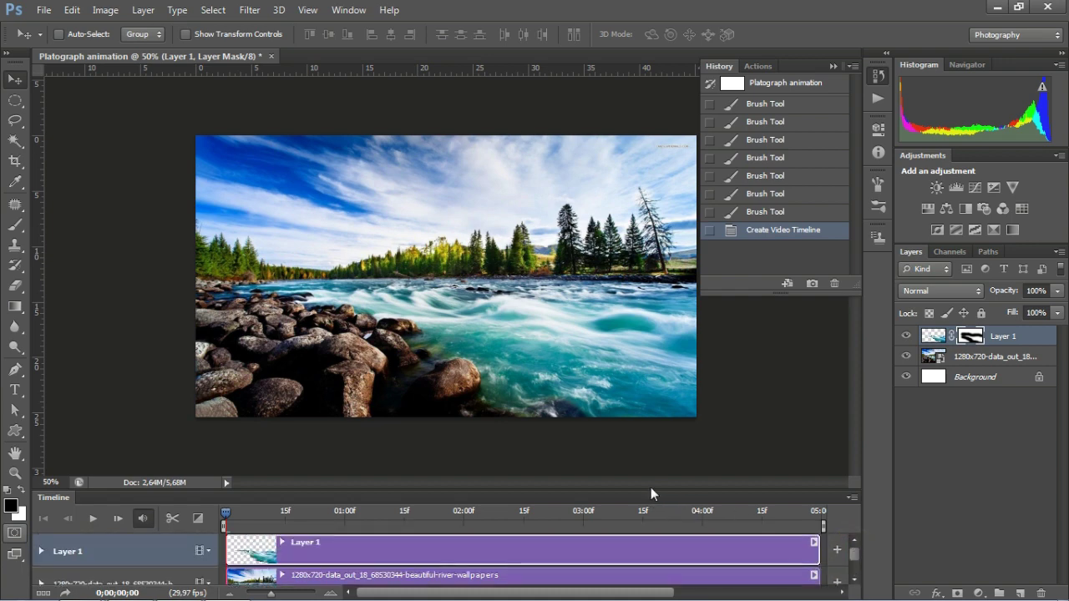
pyautogui.moveTo(651, 489); pyautogui.dragTo(666, 402)
# Apply the layer mask permanently to the water layer.
pyautogui.rightClick(1018, 351)
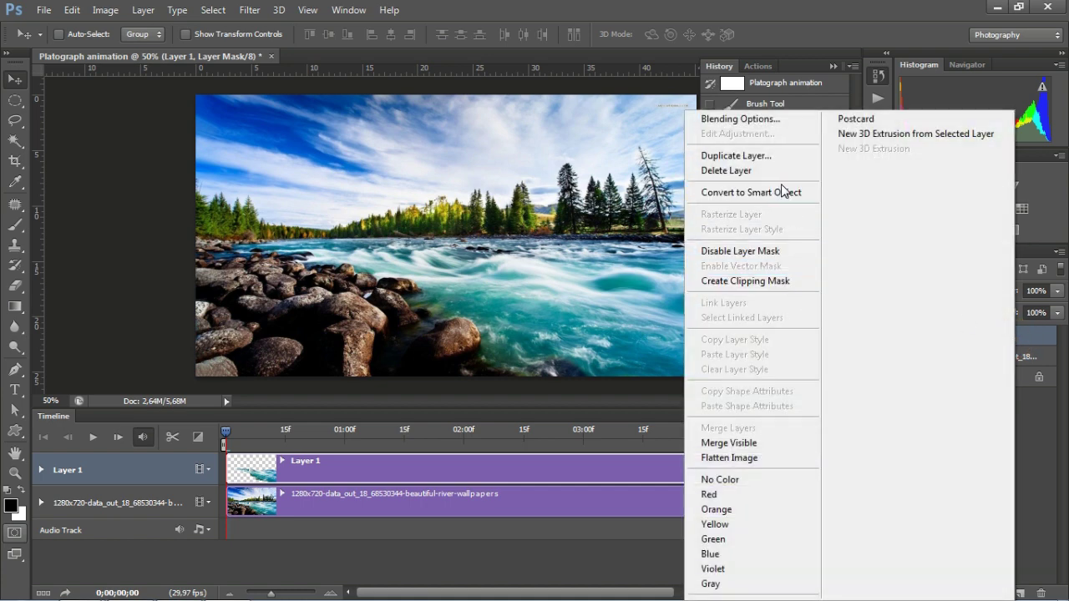
pyautogui.click(1042, 469)
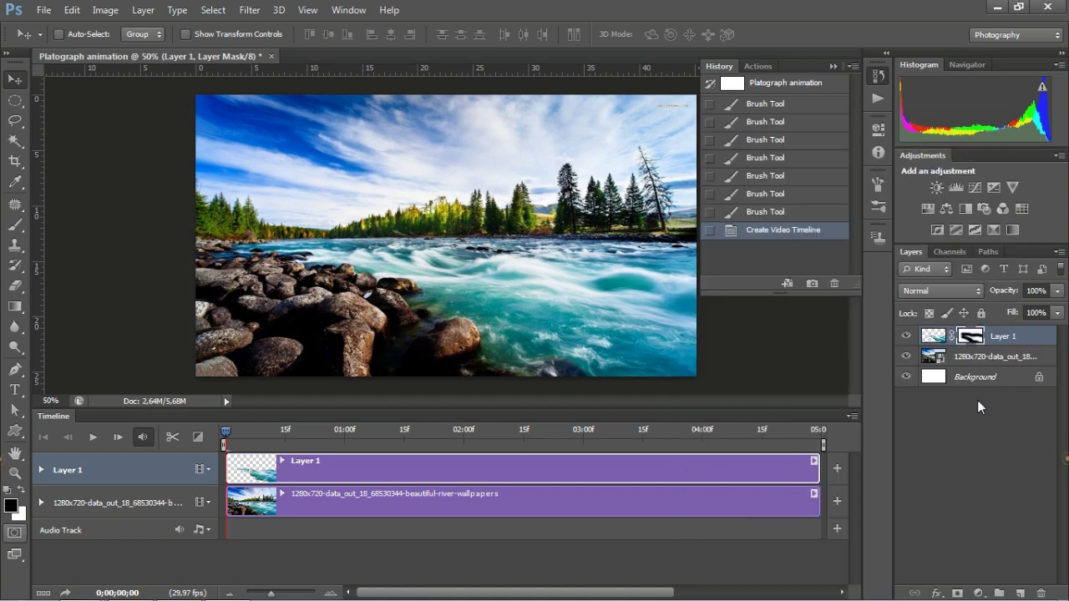
pyautogui.rightClick(975, 335)
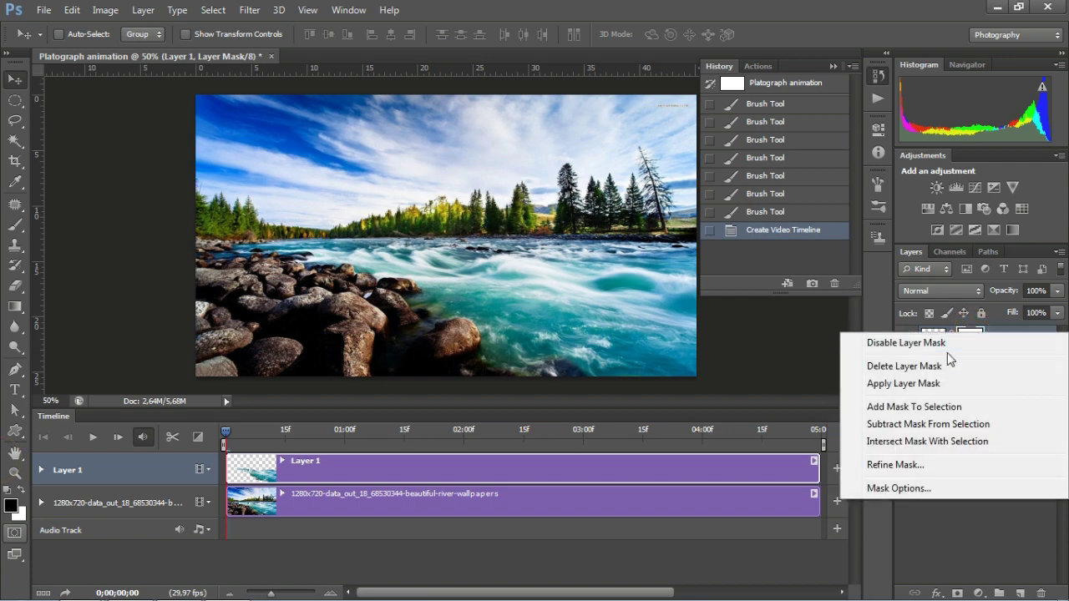
pyautogui.click(939, 389)
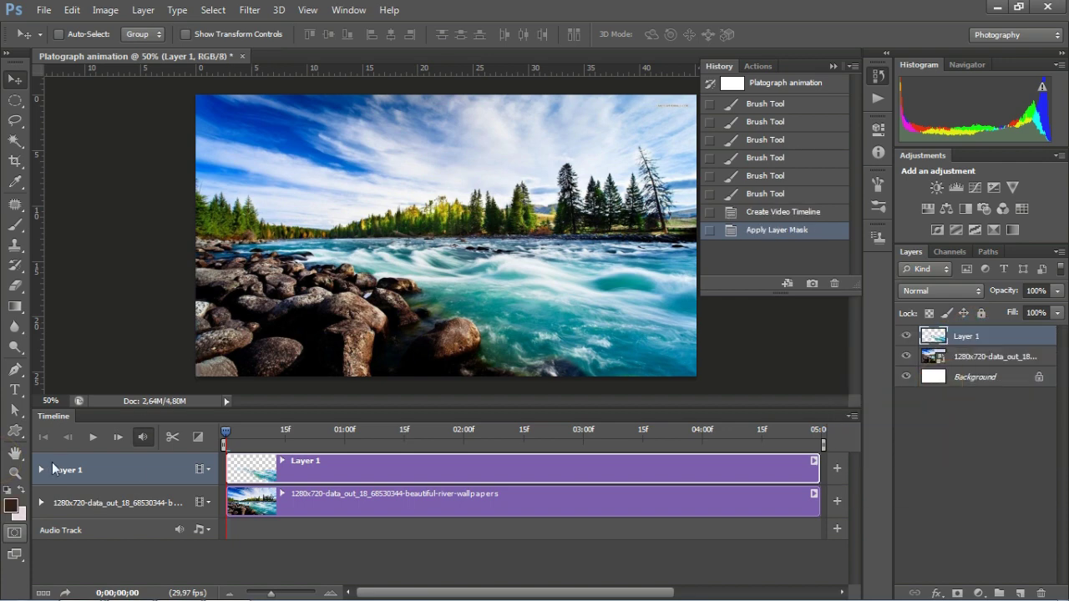
# Rename the water layer River and the photo layer Background Static.
pyautogui.doubleClick(967, 337)
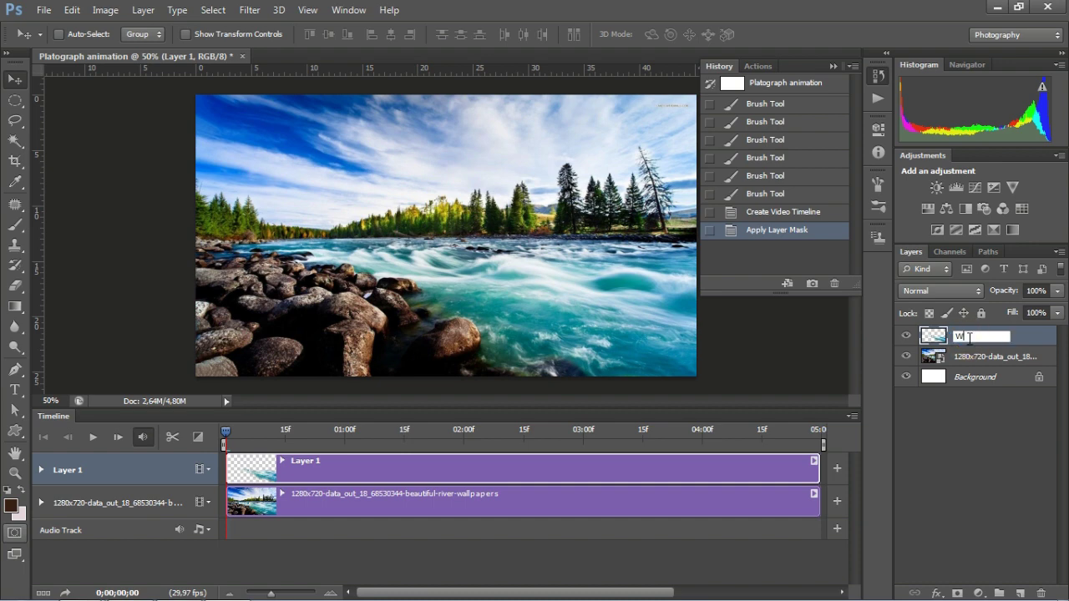
pyautogui.write('iver')
pyautogui.press('Return')
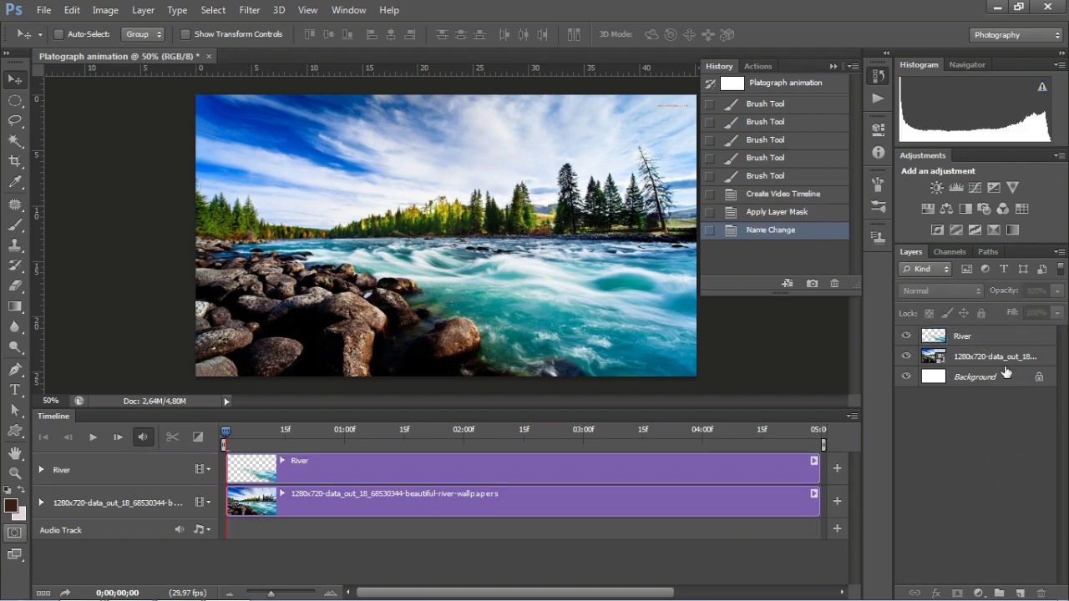
pyautogui.doubleClick(997, 357)
pyautogui.write('Background')
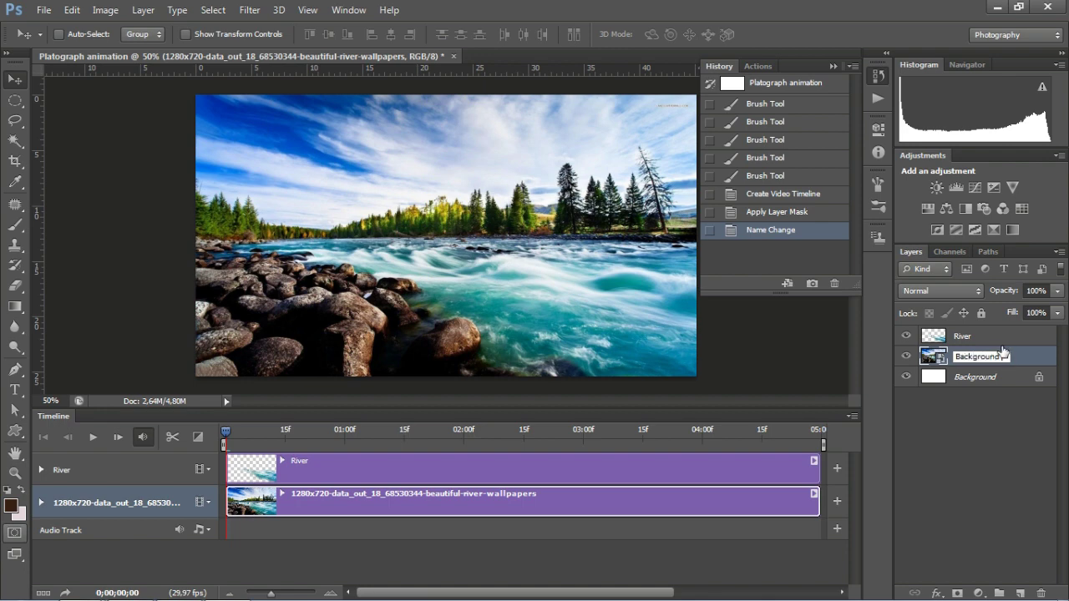
pyautogui.write('Static')
pyautogui.press('Return')
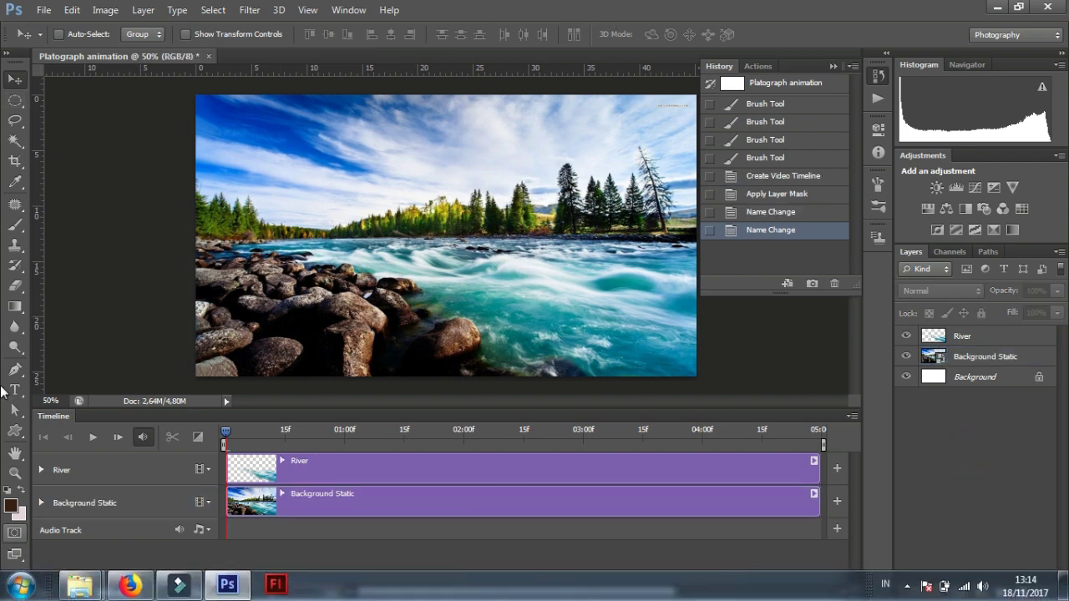
# Convert the River layer to a smart object.
pyautogui.click(41, 470)
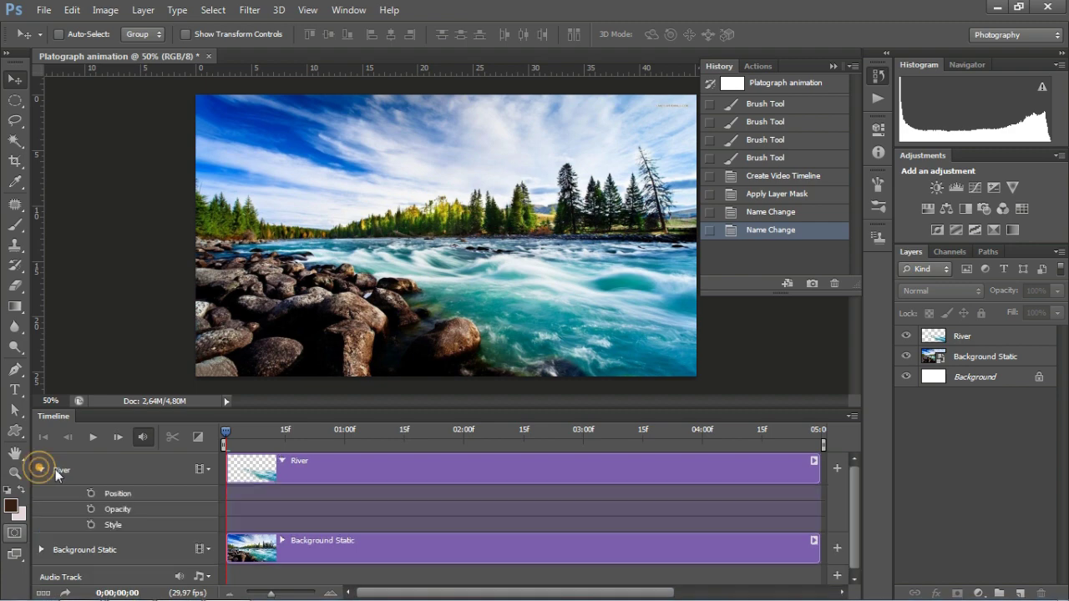
pyautogui.click(979, 338)
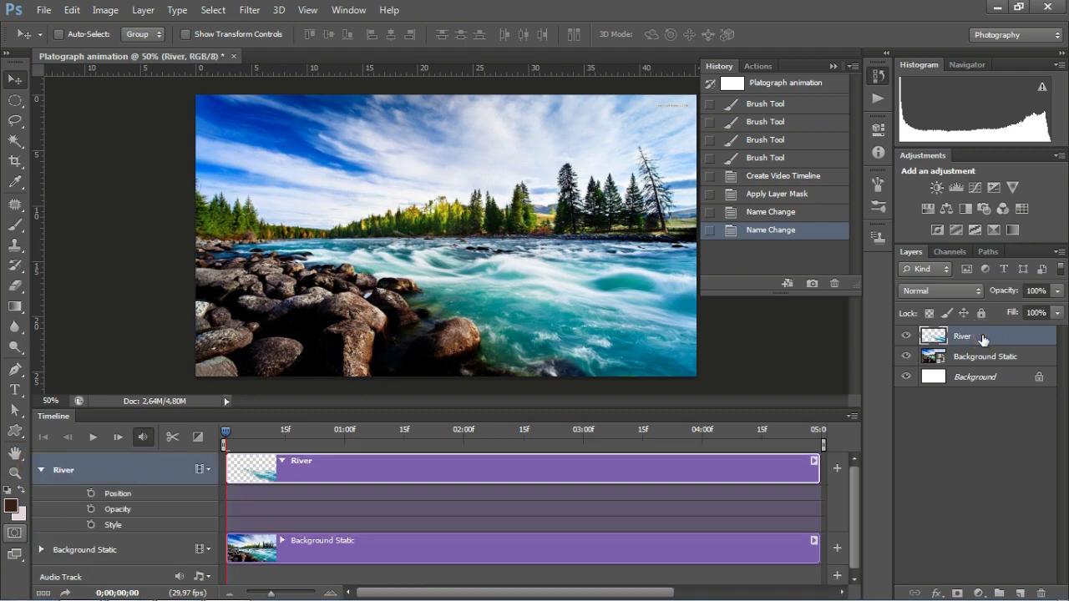
pyautogui.rightClick(965, 337)
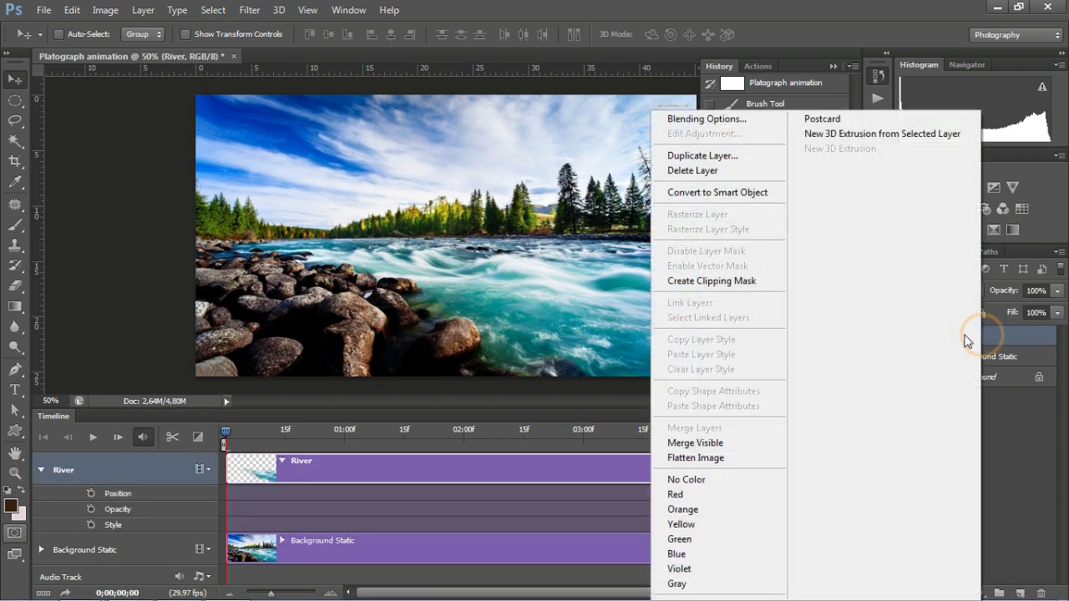
pyautogui.click(738, 193)
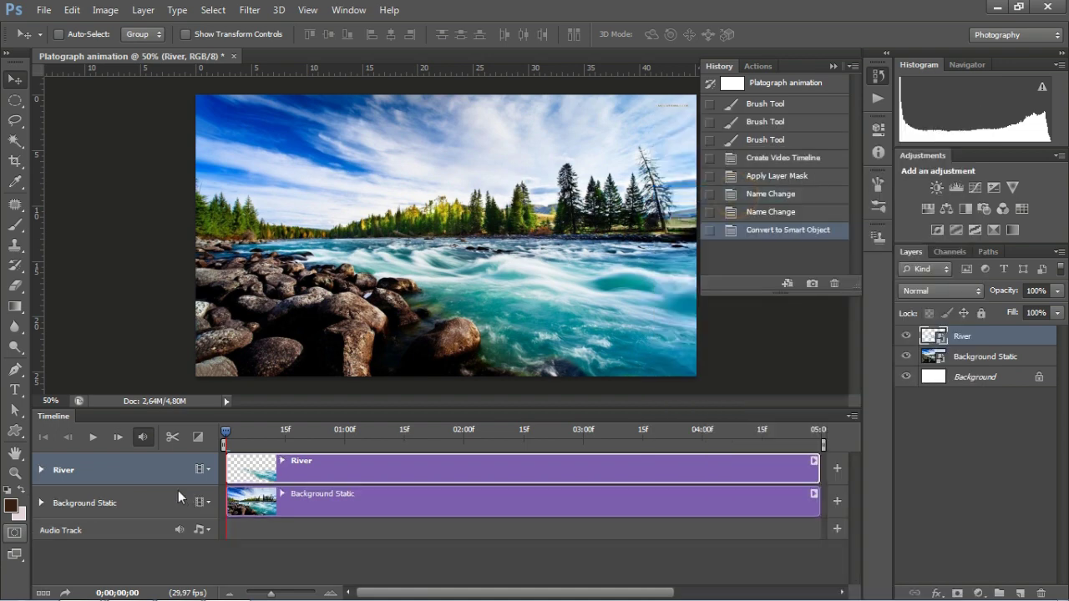
# Enable Transform keyframing for the River track at the start and add a second keyframe at 03:00f.
pyautogui.click(41, 470)
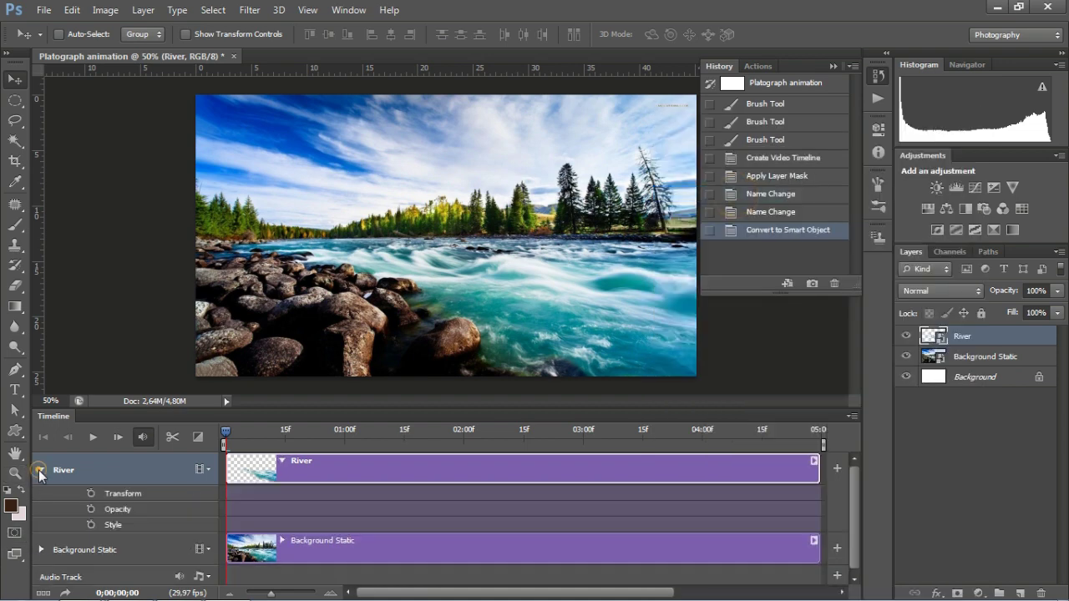
pyautogui.click(90, 494)
pyautogui.moveTo(228, 434); pyautogui.dragTo(584, 415)
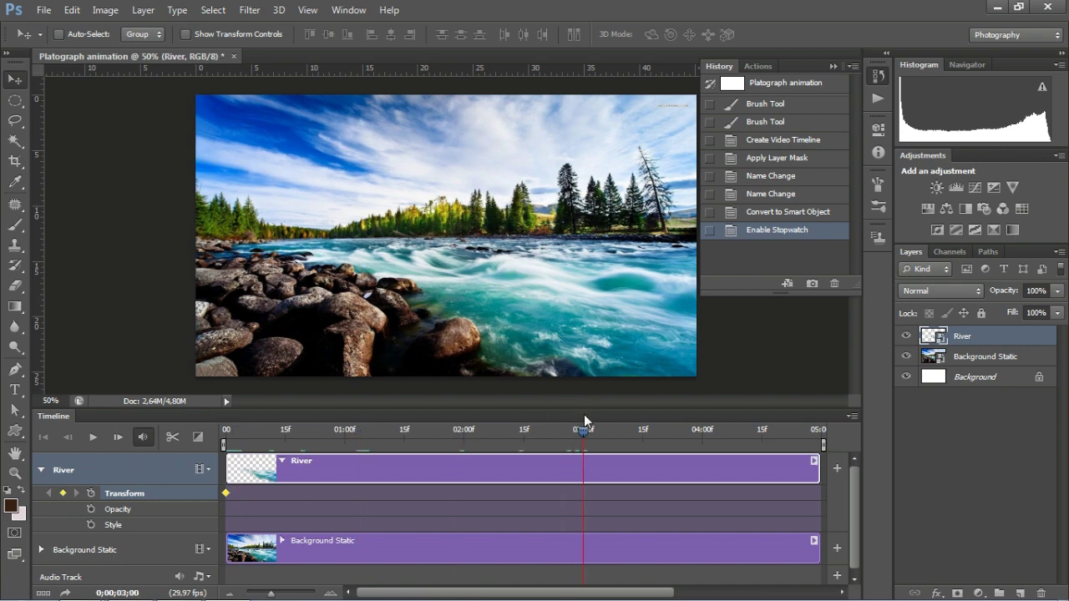
pyautogui.click(62, 493)
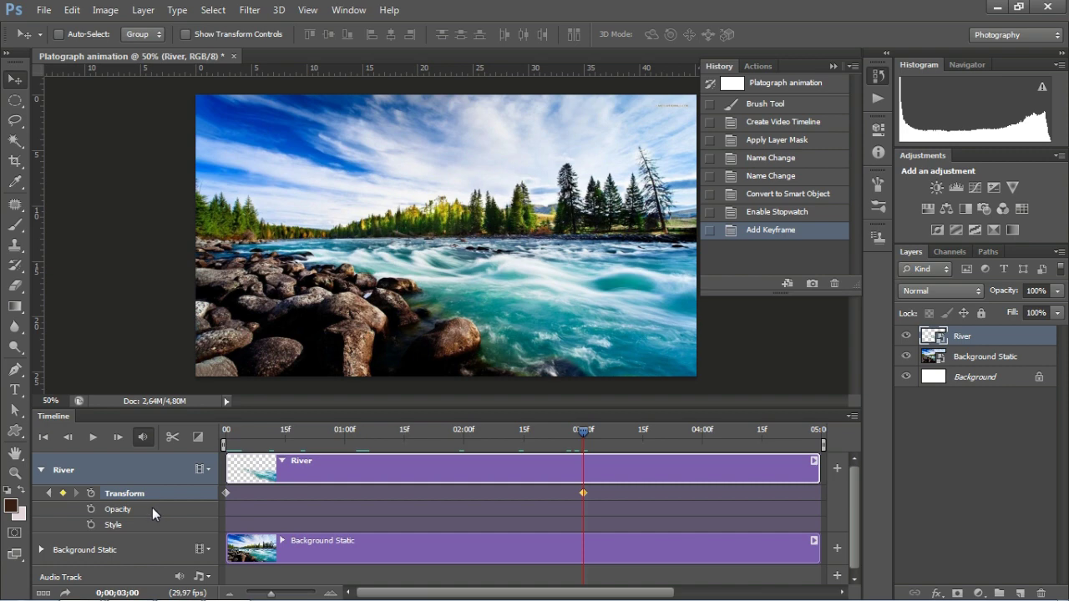
# Enlarge the River layer with Free Transform at the 03:00f keyframe, extending its lower right corner well beyond the canvas.
pyautogui.hotkey('ctrl', 't')
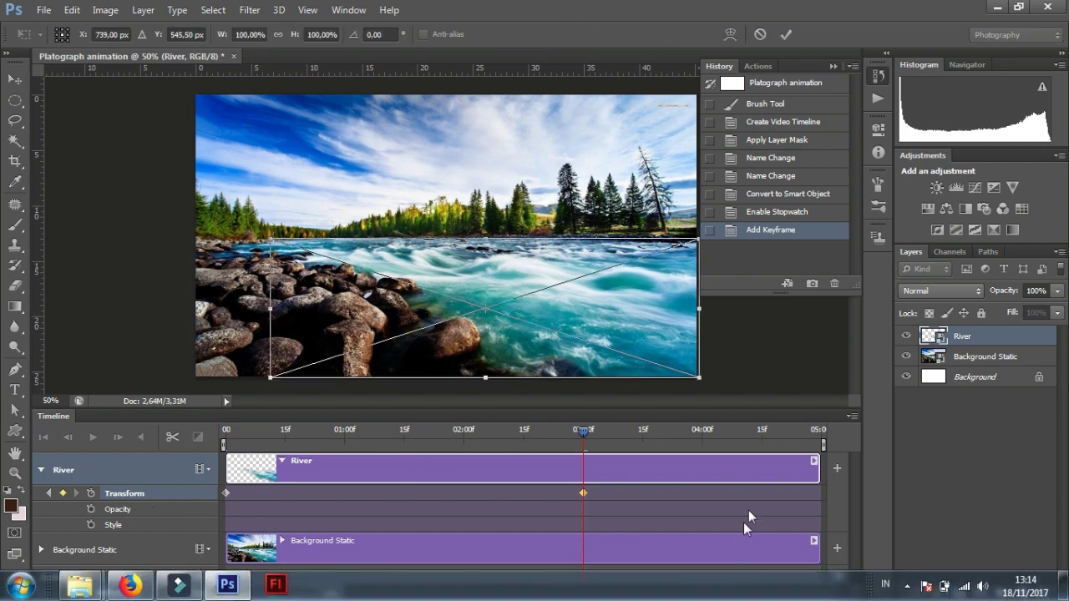
pyautogui.keyDown('alt'); pyautogui.click(632, 374); pyautogui.keyUp('alt')
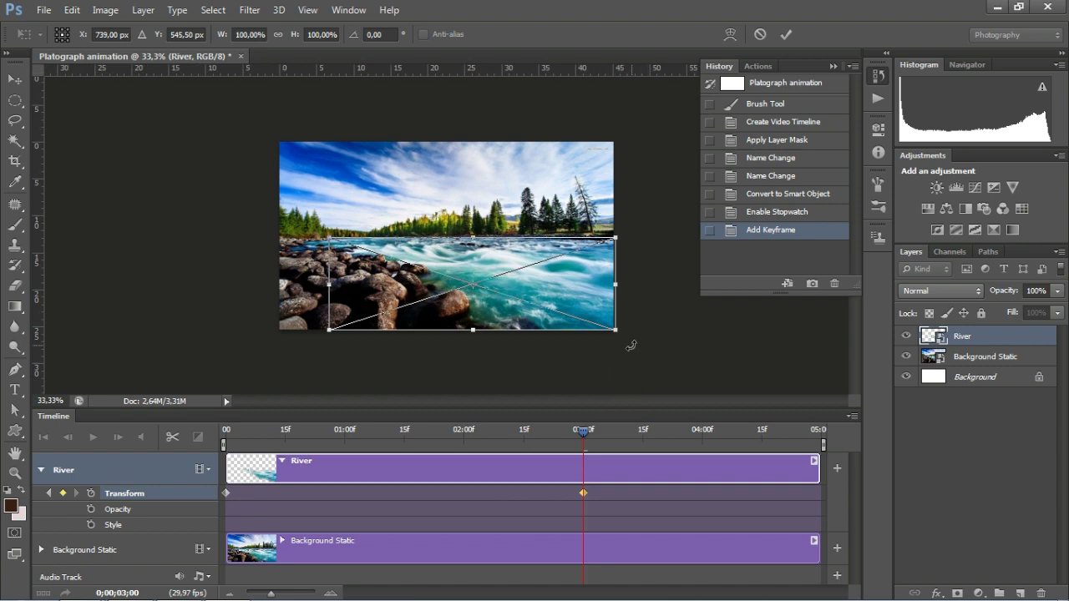
pyautogui.moveTo(619, 333); pyautogui.dragTo(715, 384)
pyautogui.press('Return')
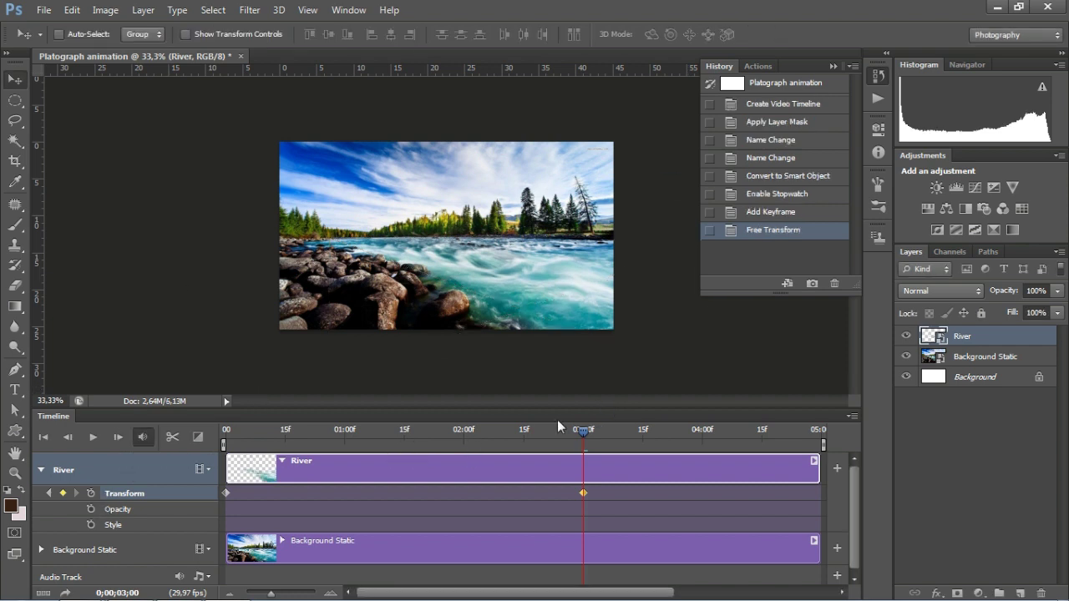
# Play the river animation from the start to check the water movement.
pyautogui.moveTo(540, 433); pyautogui.dragTo(226, 433)
pyautogui.click(94, 437)
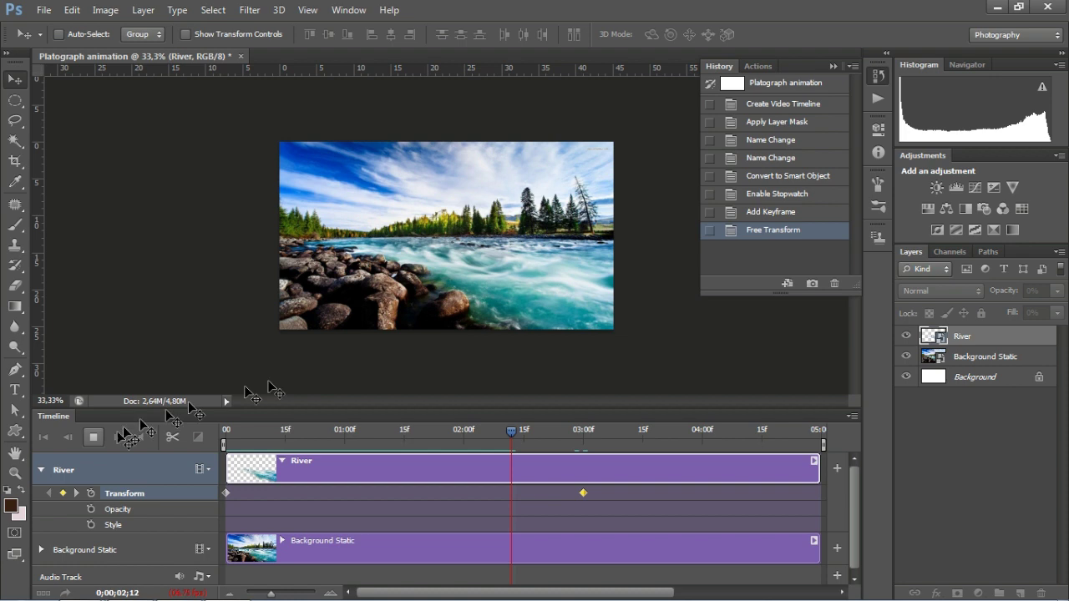
pyautogui.click(93, 437)
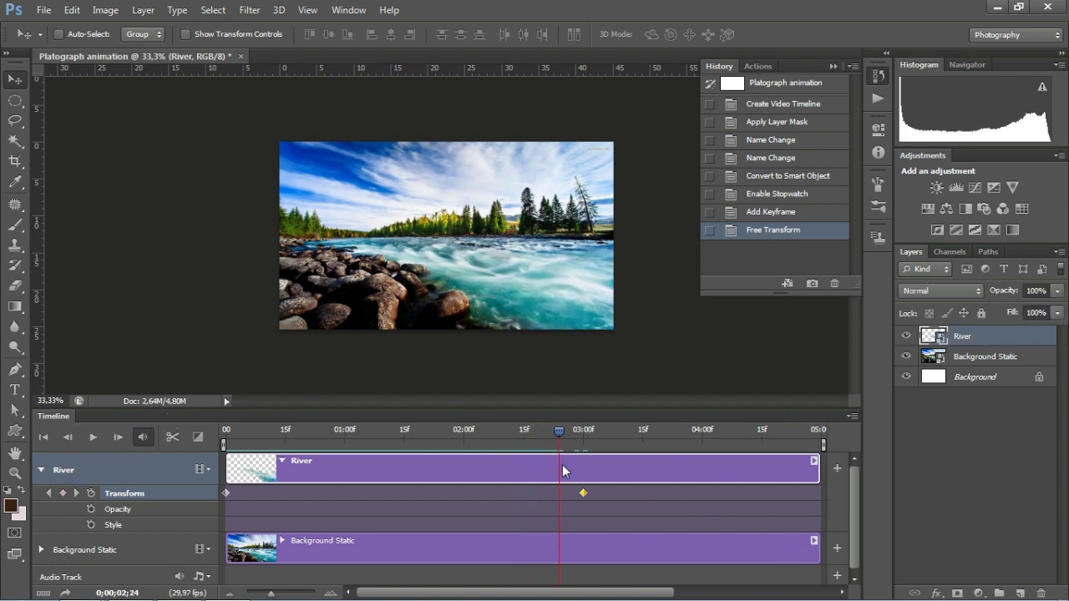
# Trim the ends of the River and Background Static clips to just past 03:00f and play the shortened animation.
pyautogui.moveTo(282, 582)
pyautogui.moveTo(272, 595); pyautogui.dragTo(270, 594)
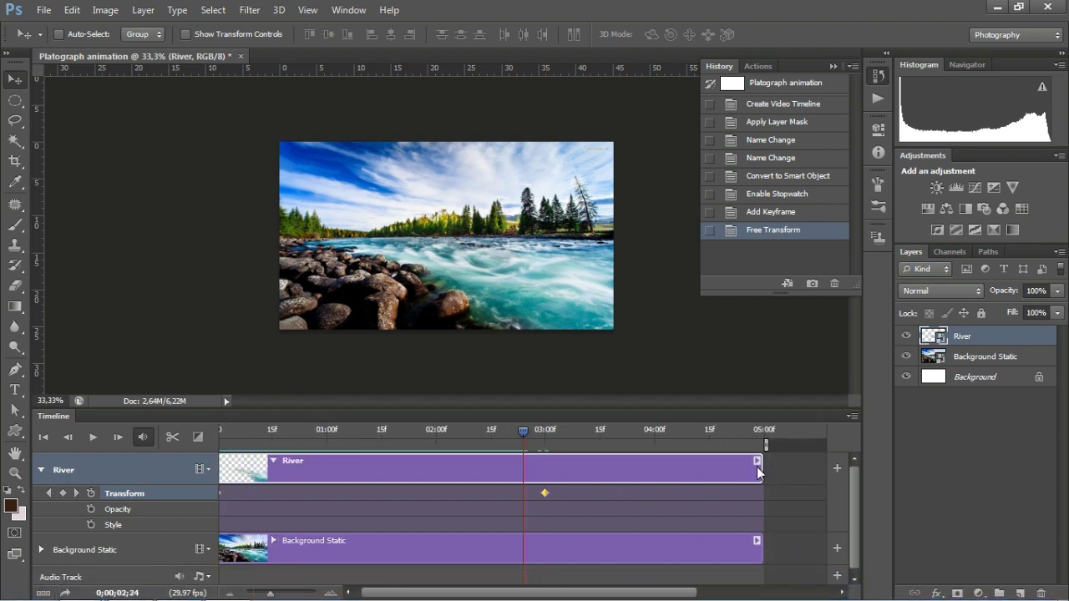
pyautogui.moveTo(761, 465); pyautogui.dragTo(547, 471)
pyautogui.moveTo(759, 554); pyautogui.dragTo(559, 545)
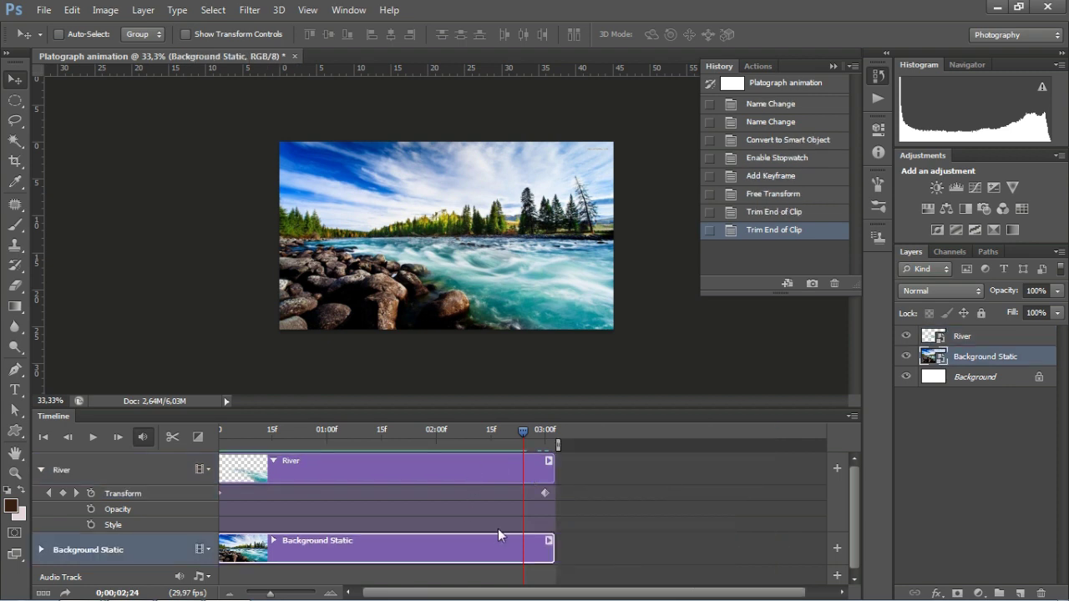
pyautogui.press('space')
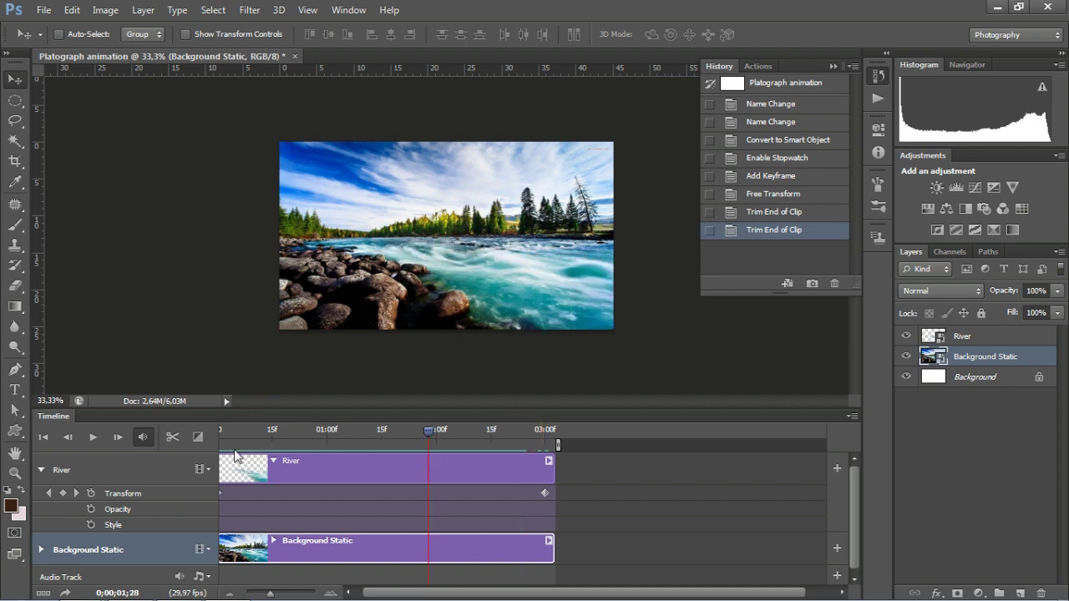
# Begin a Pen path at the photo's left edge, tracing the sky just above the left treetops towards the distant tree line.
pyautogui.click(39, 469)
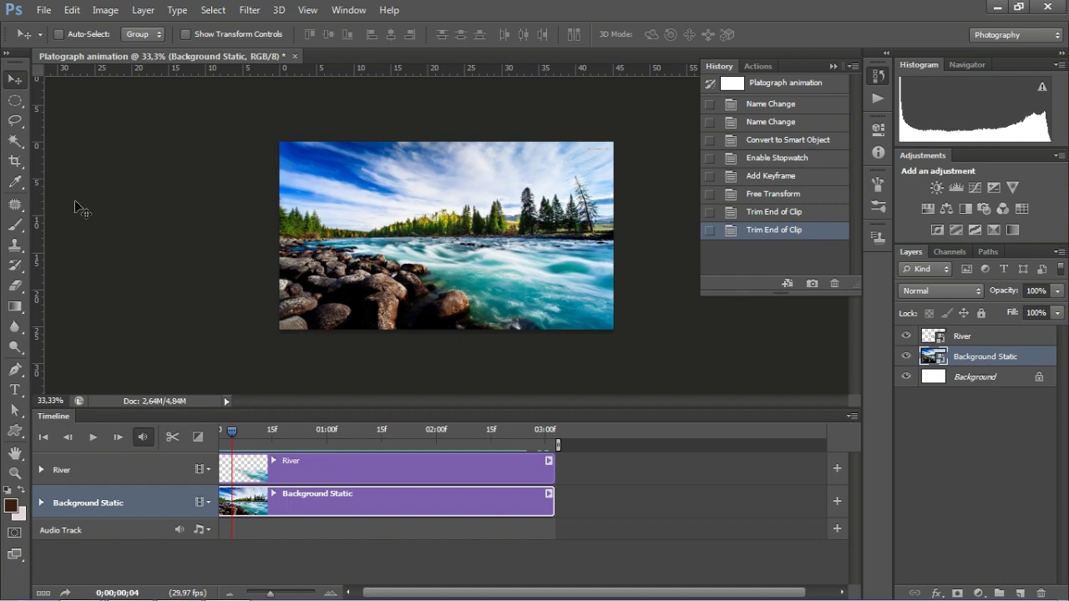
pyautogui.hotkey('ctrl', '1')
pyautogui.click(16, 346)
pyautogui.click(17, 371)
pyautogui.click(19, 373)
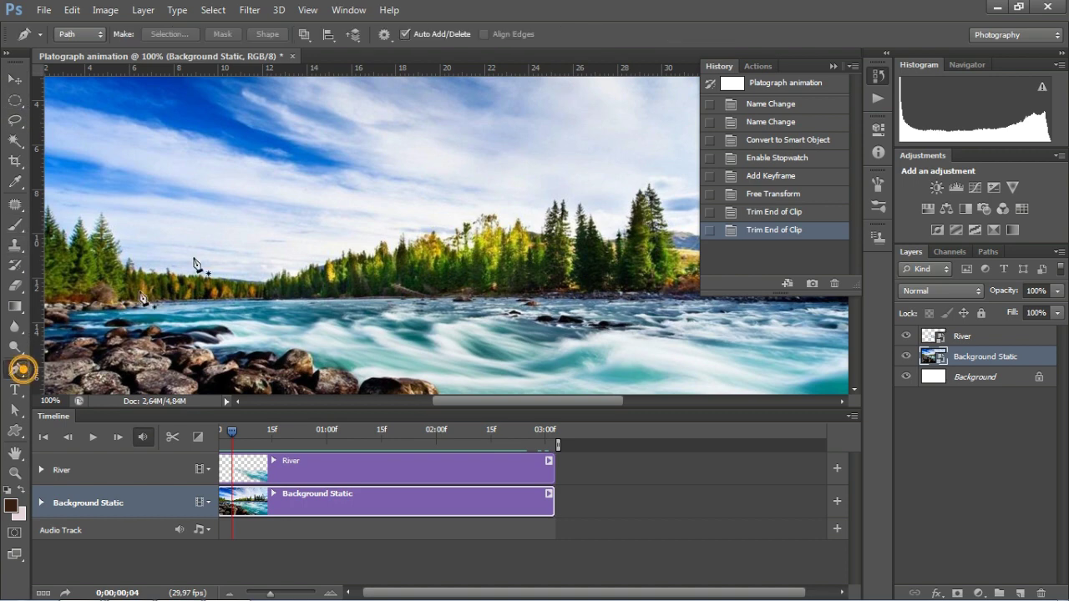
pyautogui.moveTo(255, 180); pyautogui.dragTo(373, 235)
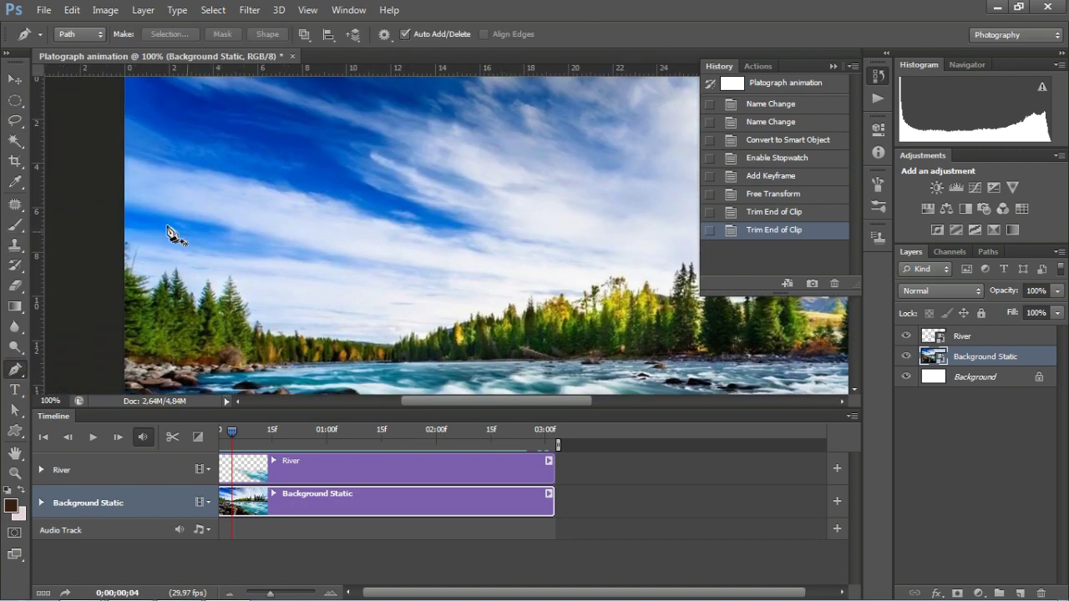
pyautogui.moveTo(128, 228); pyautogui.dragTo(193, 262)
pyautogui.click(200, 276)
pyautogui.click(250, 275)
pyautogui.click(258, 288)
pyautogui.click(282, 311)
pyautogui.click(376, 326)
pyautogui.click(404, 329)
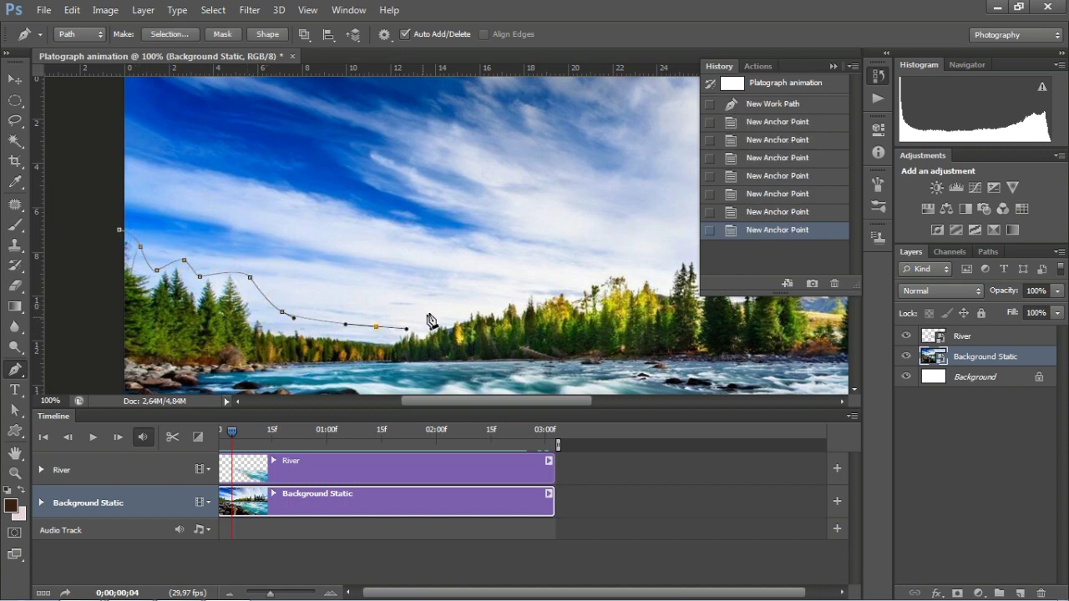
# Continue the path above the central trees, up through the middle of the sky and around outside the canvas, closing it at its start.
pyautogui.moveTo(462, 310); pyautogui.dragTo(524, 290)
pyautogui.moveTo(552, 241); pyautogui.dragTo(470, 328)
pyautogui.click(464, 325)
pyautogui.click(541, 289)
pyautogui.click(569, 212)
pyautogui.moveTo(548, 112); pyautogui.dragTo(533, 101)
pyautogui.hotkey('ctrl', '-')
pyautogui.click(264, 90)
pyautogui.click(126, 102)
pyautogui.moveTo(100, 142); pyautogui.dragTo(100, 163)
pyautogui.click(128, 219)
# Load the work path as a selection and copy the left sky from Background Static to a new layer.
pyautogui.click(988, 252)
pyautogui.keyDown('ctrl'); pyautogui.click(907, 276); pyautogui.keyUp('ctrl')
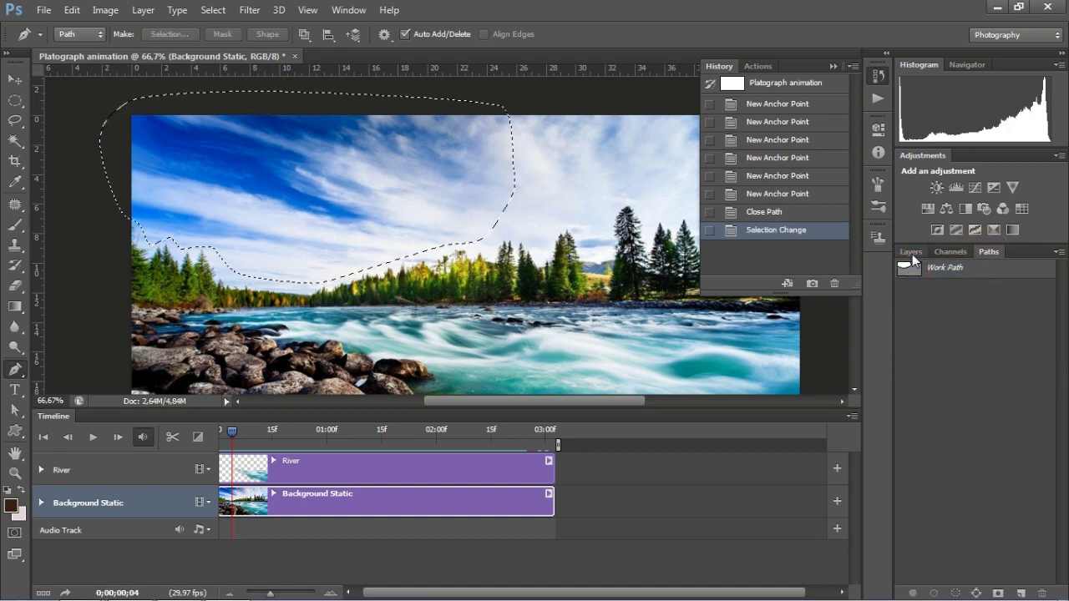
pyautogui.click(911, 252)
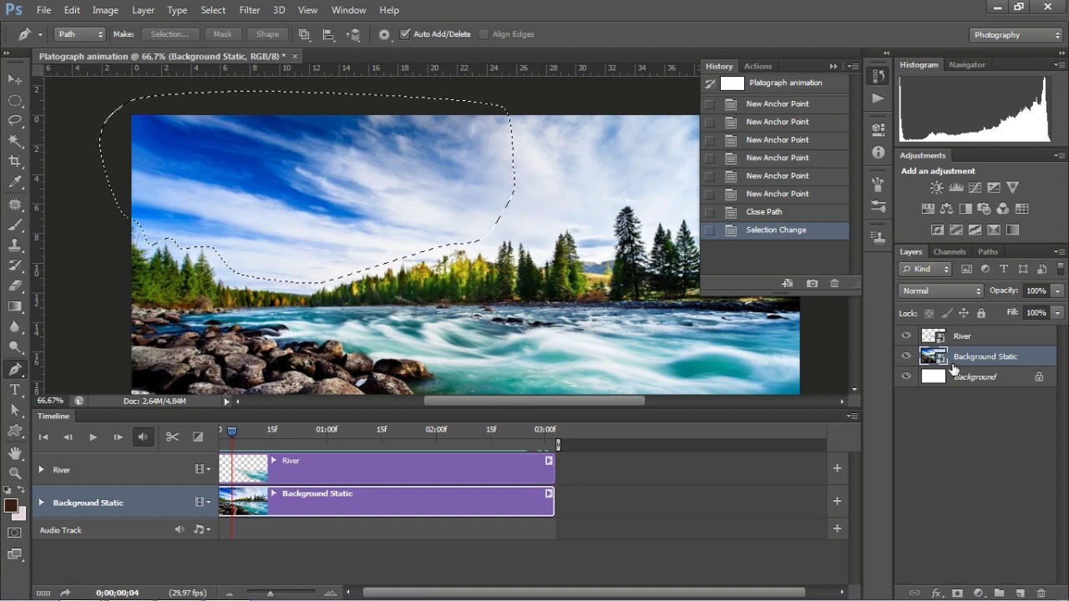
pyautogui.hotkey('ctrl', 'j')
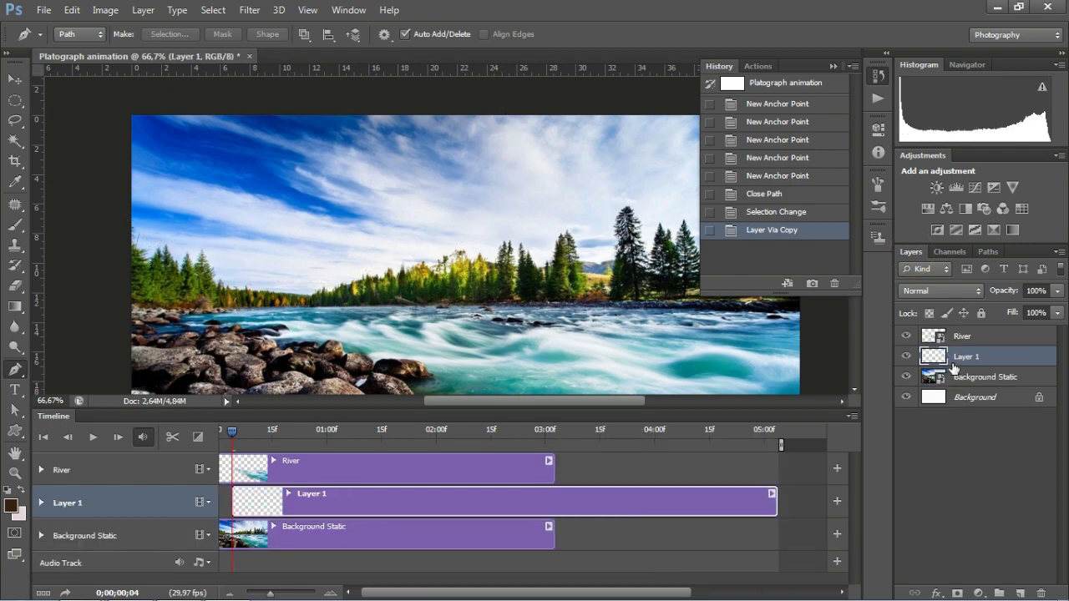
# Add a mask to the copied sky layer and fade its lower and right edges with a soft 200 px black brush, temporarily hiding Background Static.
pyautogui.click(907, 378)
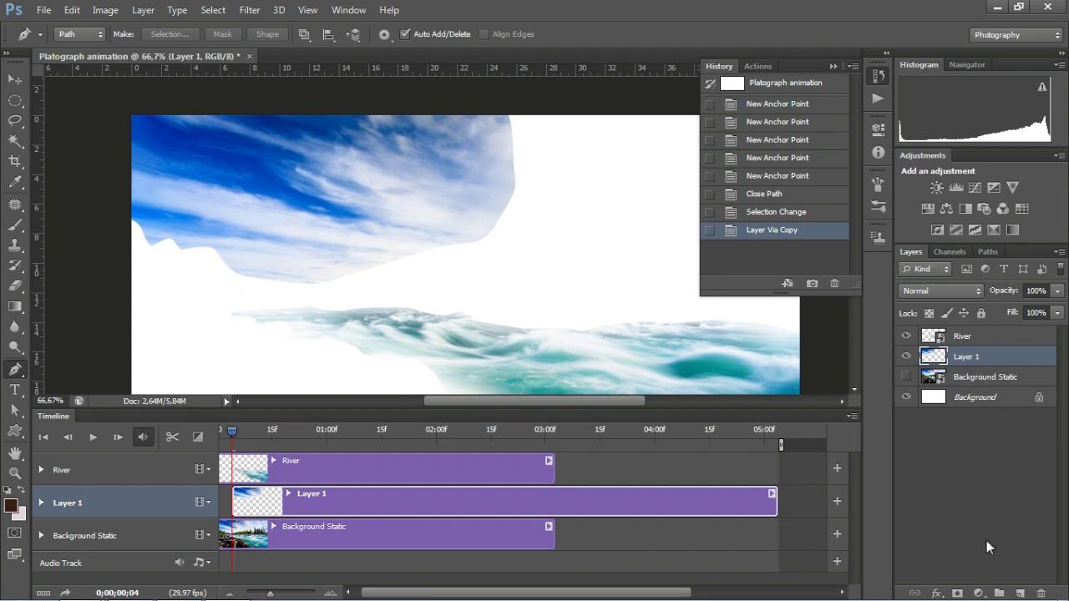
pyautogui.click(957, 593)
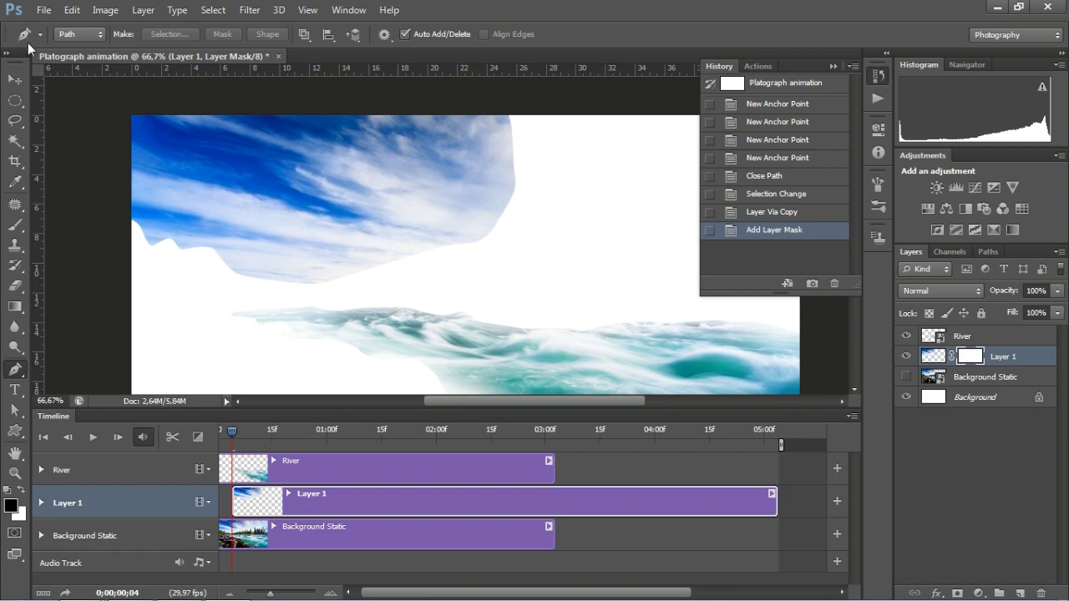
pyautogui.click(15, 224)
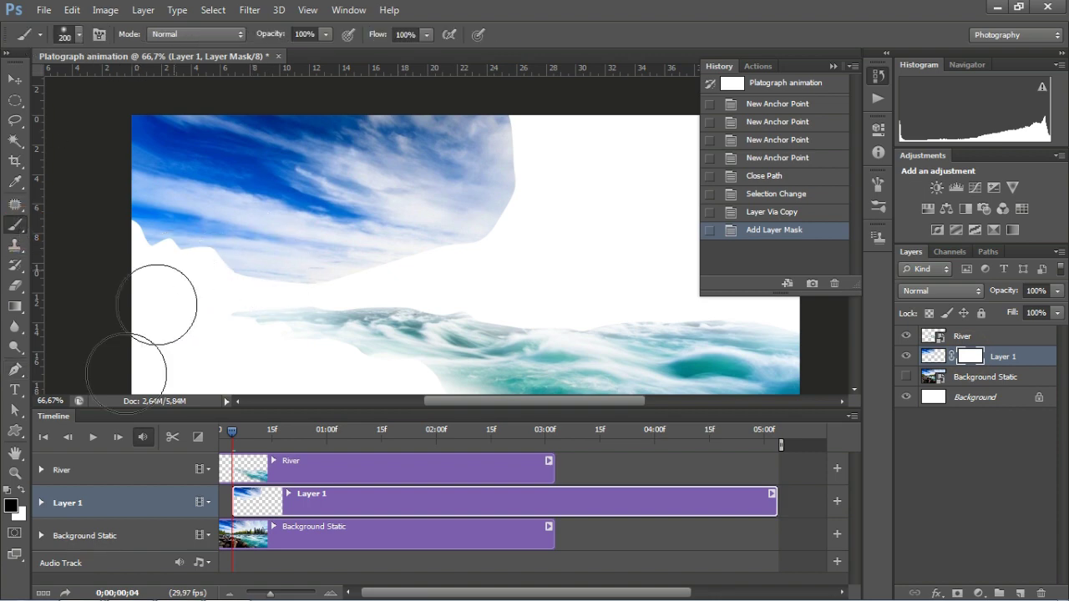
pyautogui.moveTo(123, 251)
pyautogui.mouseDown()
pyautogui.moveTo(264, 302)
pyautogui.moveTo(386, 284)
pyautogui.mouseUp()
pyautogui.moveTo(509, 267); pyautogui.dragTo(477, 267)
pyautogui.moveTo(537, 205)
pyautogui.mouseDown()
pyautogui.moveTo(557, 138)
pyautogui.moveTo(519, 229)
pyautogui.moveTo(539, 149)
pyautogui.moveTo(524, 100)
pyautogui.moveTo(543, 228)
pyautogui.mouseUp()
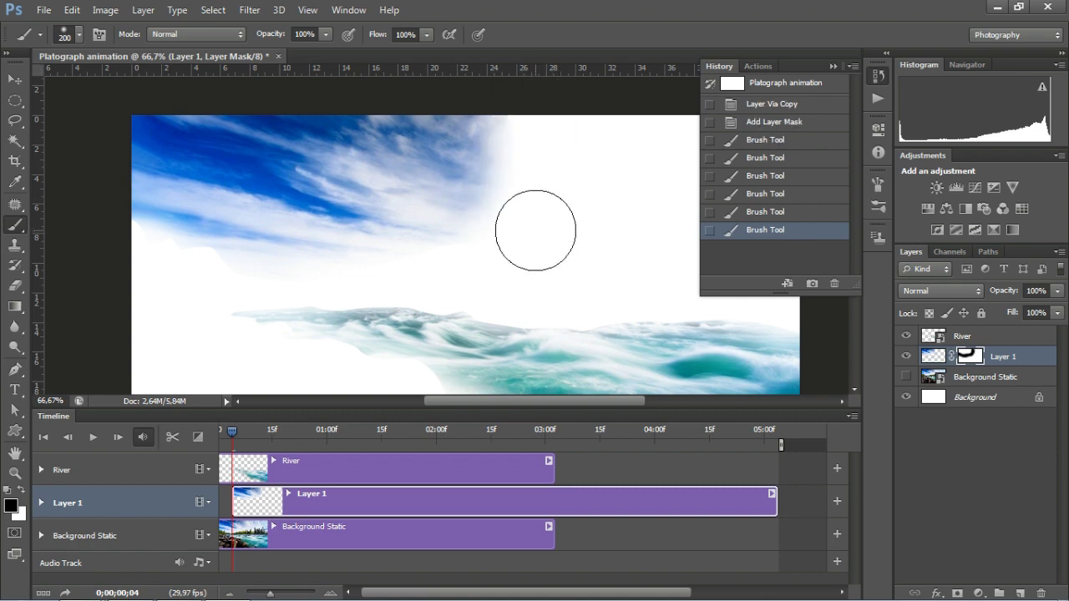
pyautogui.moveTo(466, 272)
pyautogui.mouseDown()
pyautogui.moveTo(375, 293)
pyautogui.moveTo(237, 277)
pyautogui.mouseUp()
pyautogui.click(906, 376)
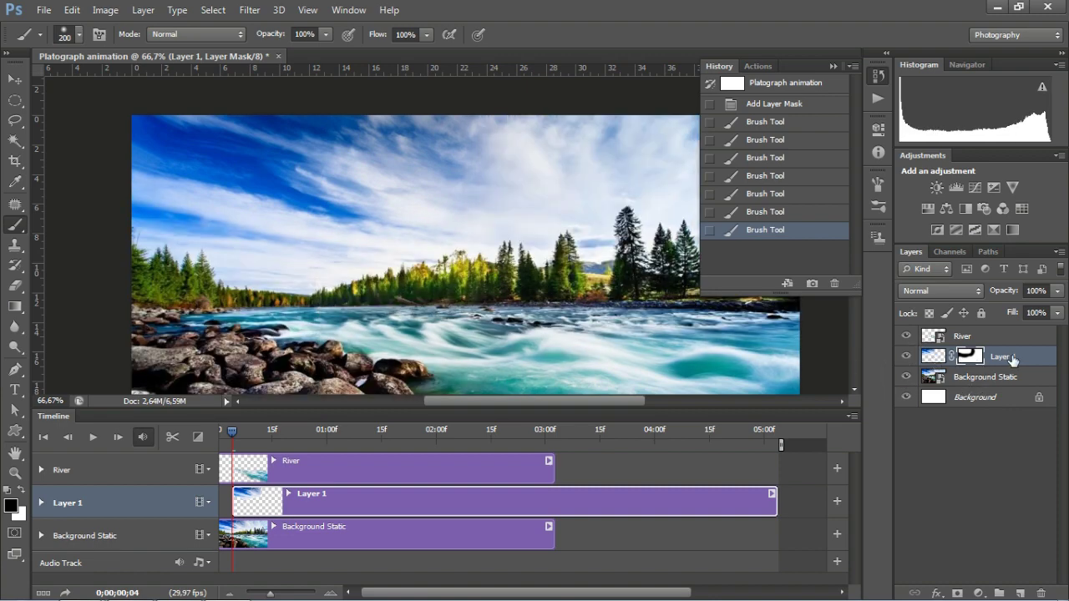
# Apply the sky layer's mask and convert the layer to a smart object.
pyautogui.rightClick(1011, 360)
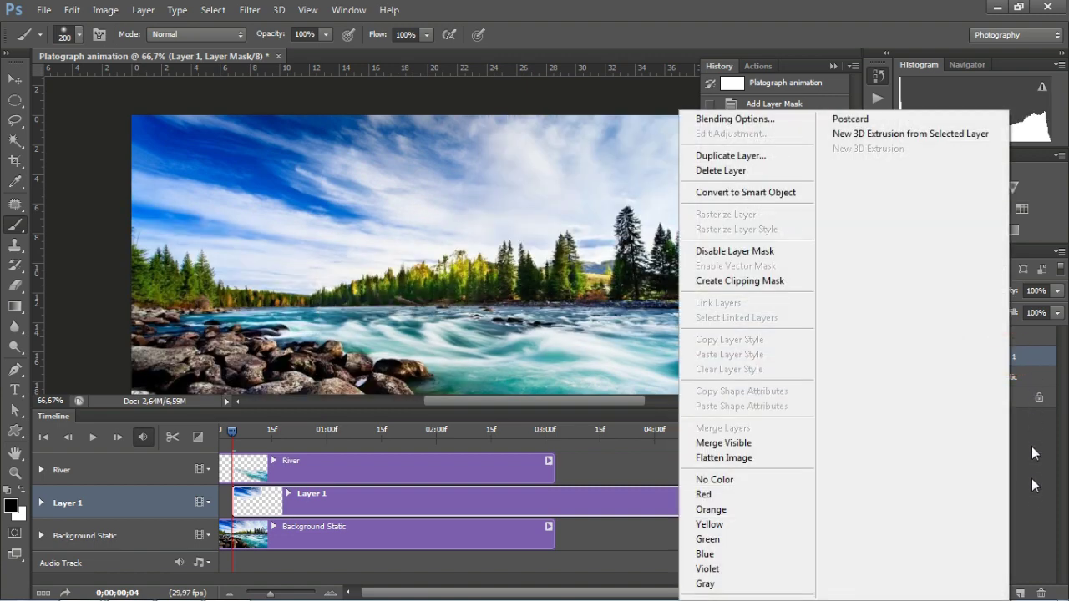
pyautogui.click(1031, 479)
pyautogui.rightClick(973, 358)
pyautogui.click(902, 408)
pyautogui.rightClick(951, 352)
pyautogui.click(740, 195)
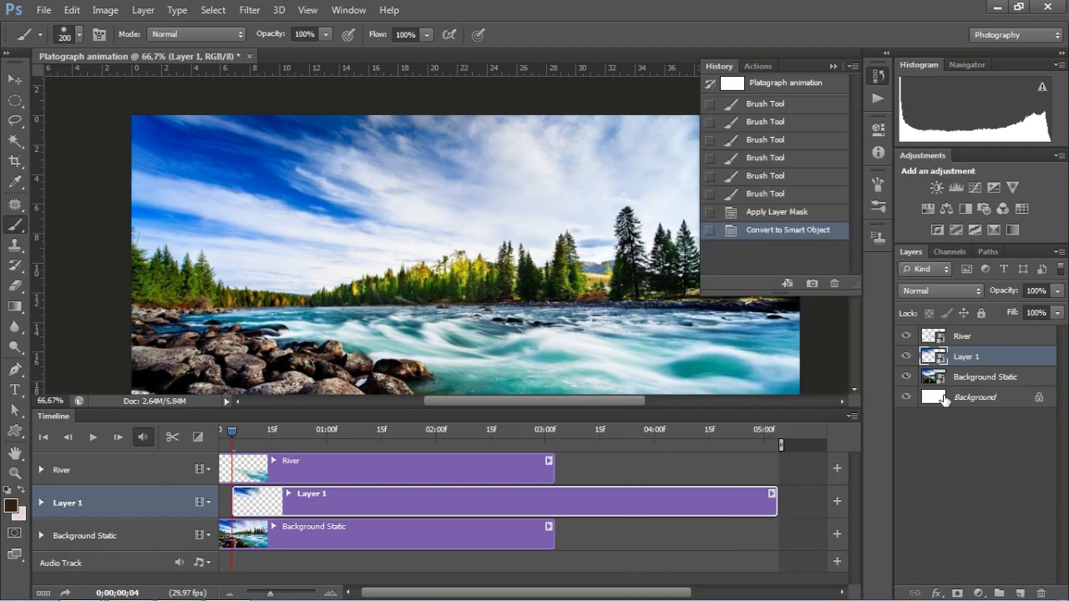
# Rename the copied sky layer as Sky Left.
pyautogui.doubleClick(968, 357)
pyautogui.write('Sky Left')
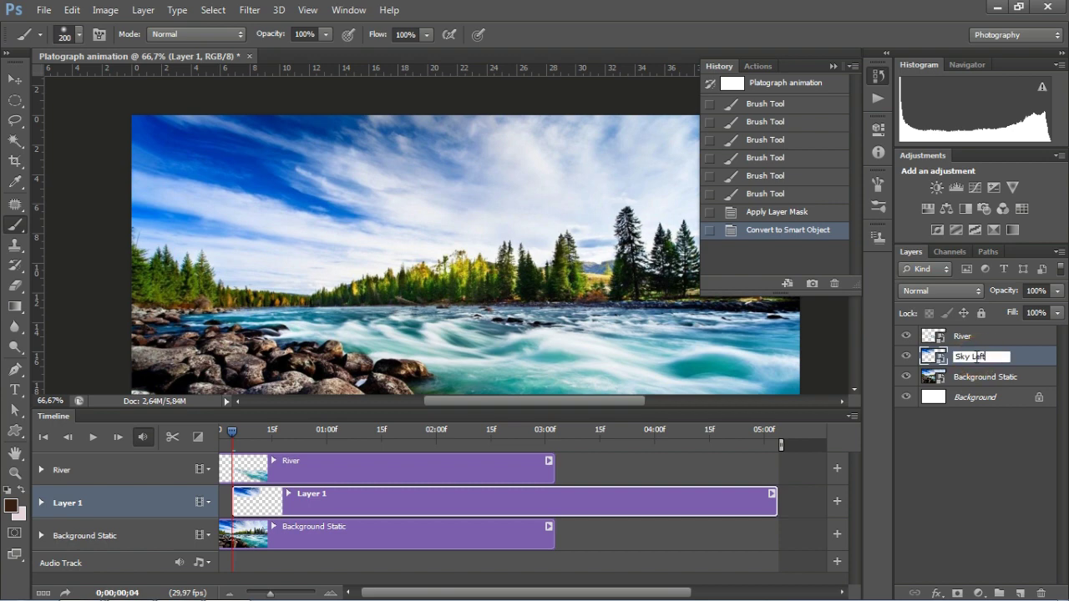
pyautogui.click(914, 501)
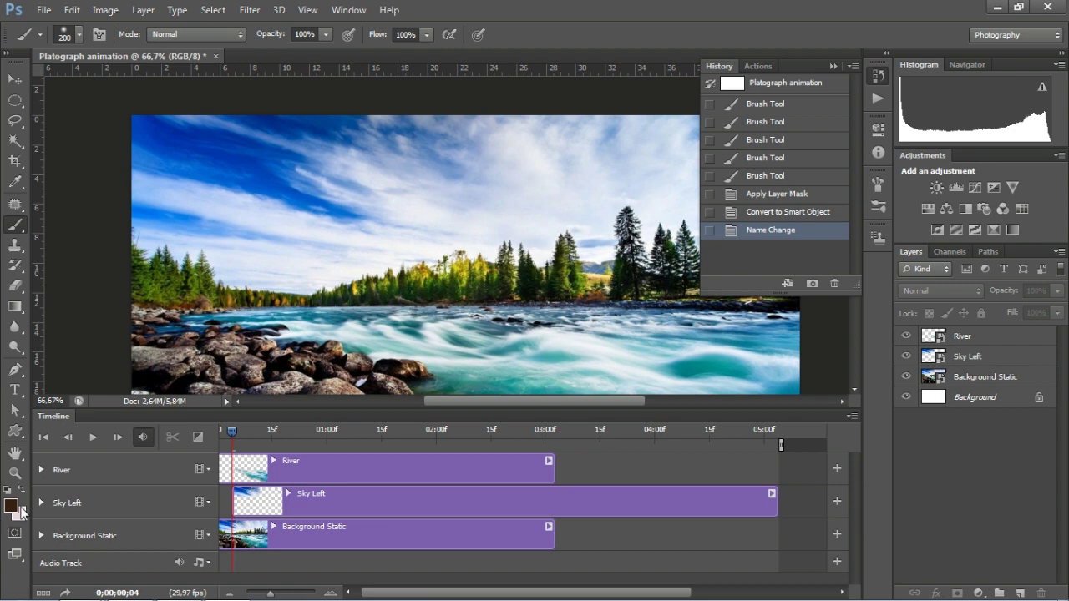
# Expand the Sky Left track, align its clip with the start of the timeline and return the playhead to the first frame.
pyautogui.click(41, 501)
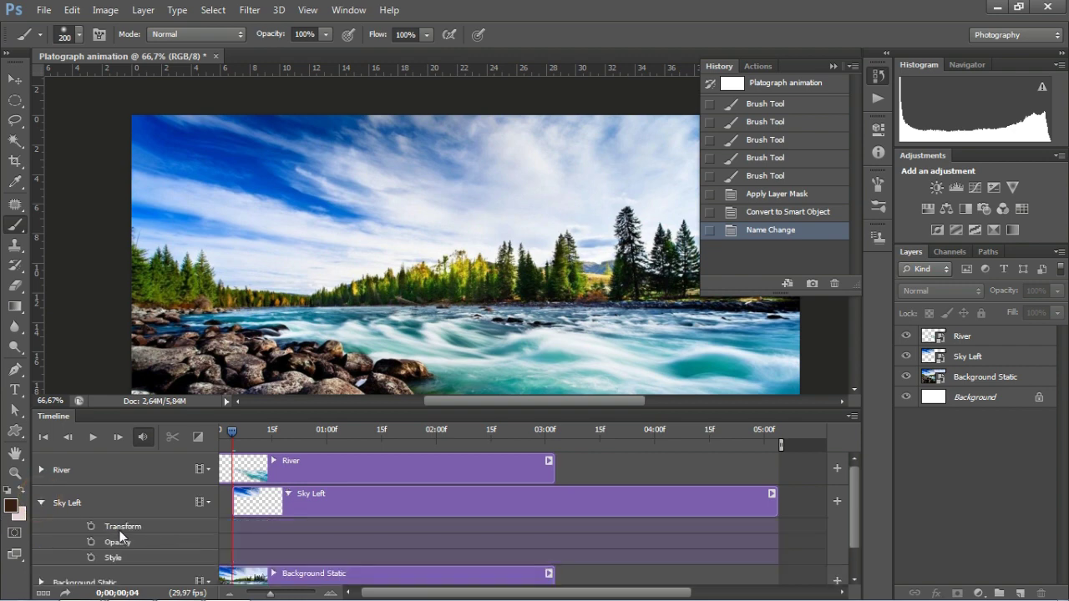
pyautogui.click(245, 494)
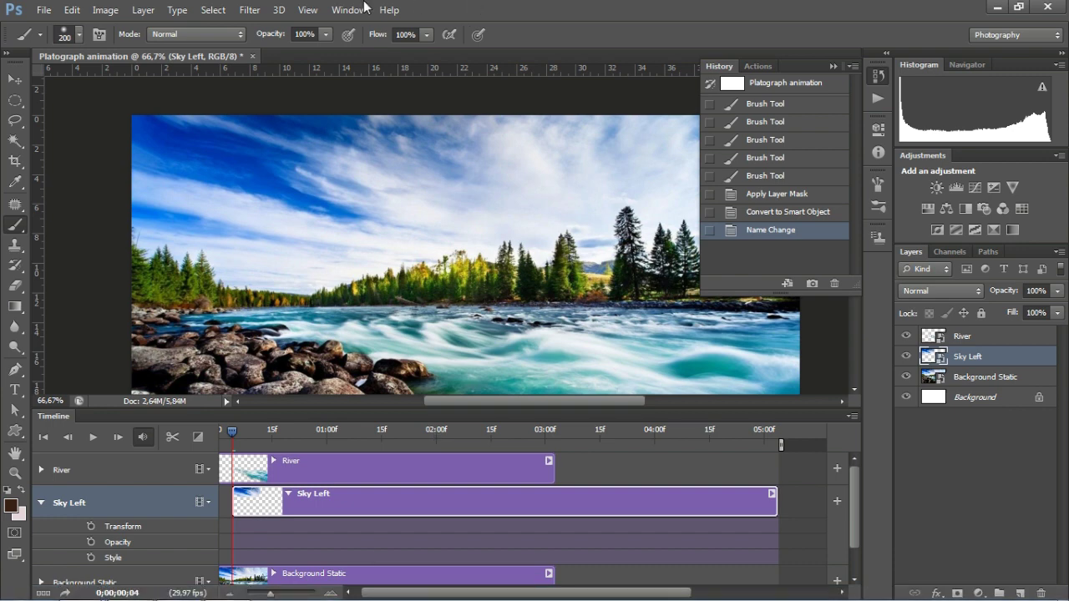
pyautogui.moveTo(264, 500); pyautogui.dragTo(294, 508)
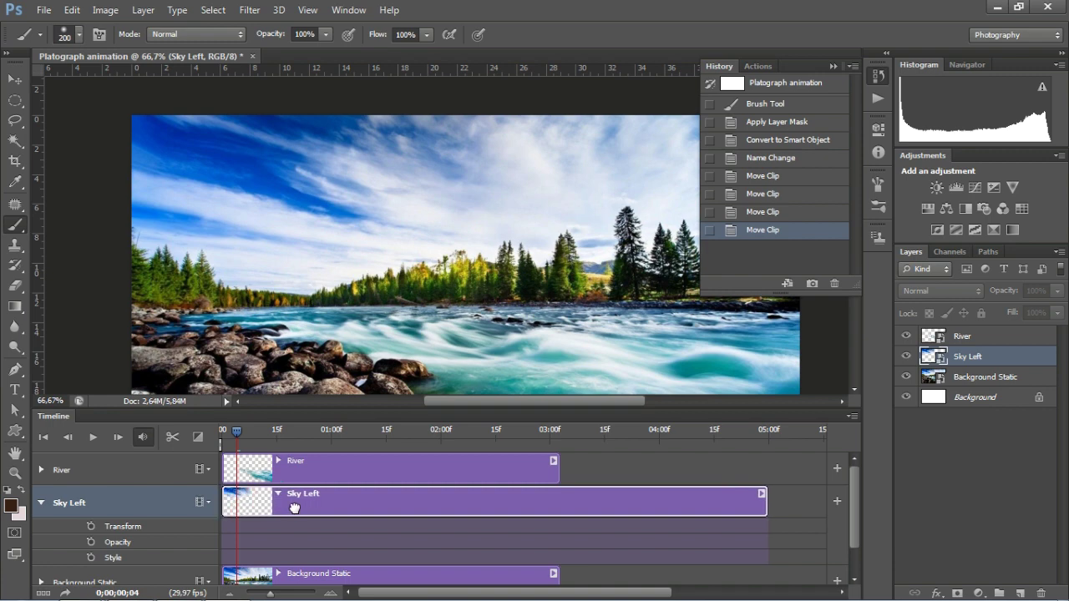
pyautogui.moveTo(237, 431); pyautogui.dragTo(203, 431)
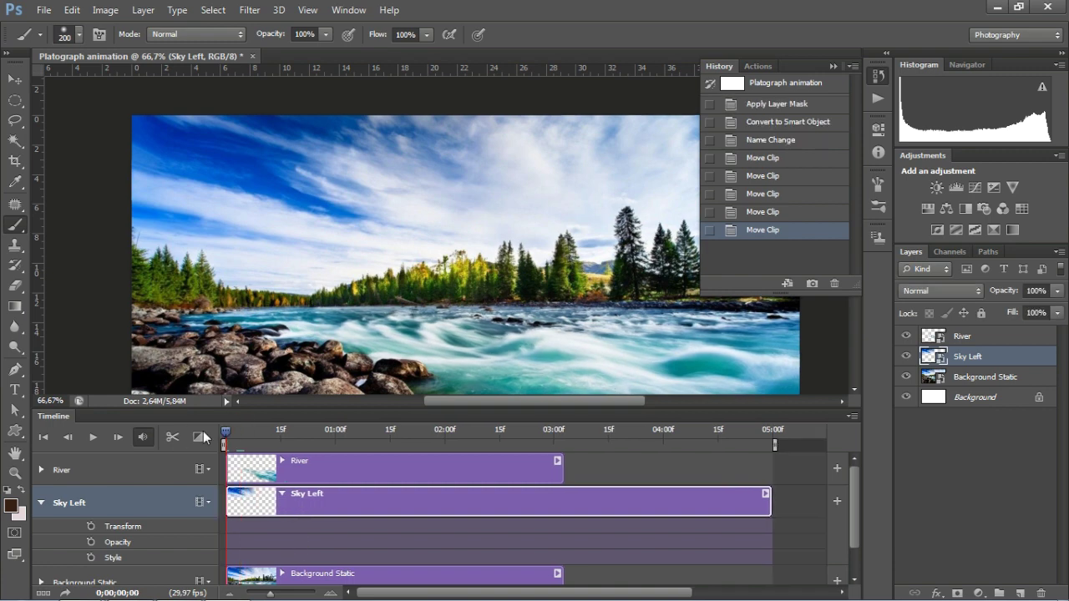
# Enable Transform keyframing for Sky Left at the start and add a second keyframe at 03:02, near the River clip's end.
pyautogui.click(92, 526)
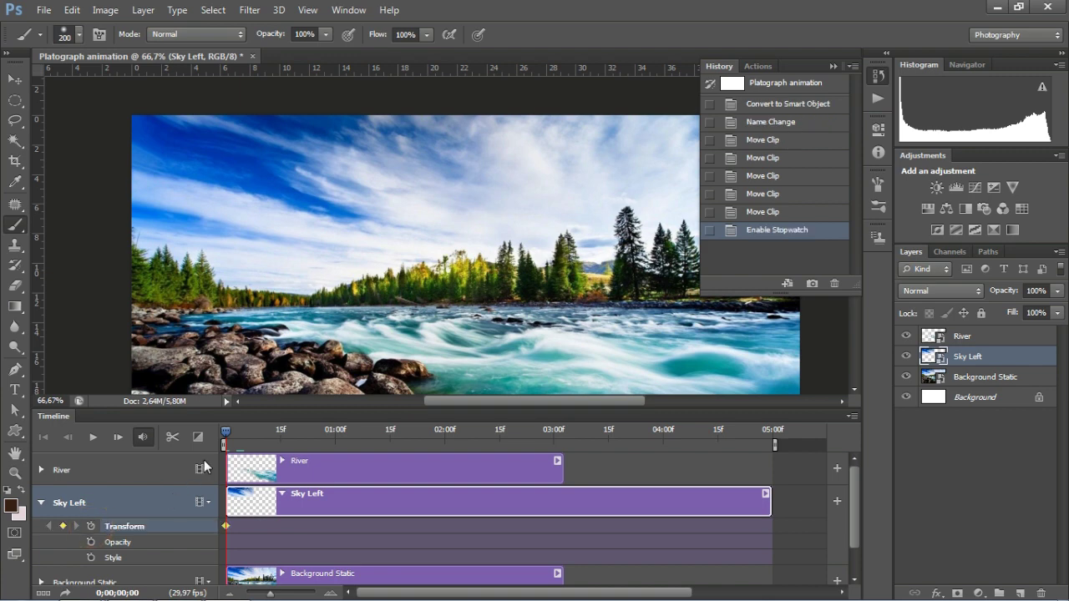
pyautogui.moveTo(229, 443); pyautogui.dragTo(563, 443)
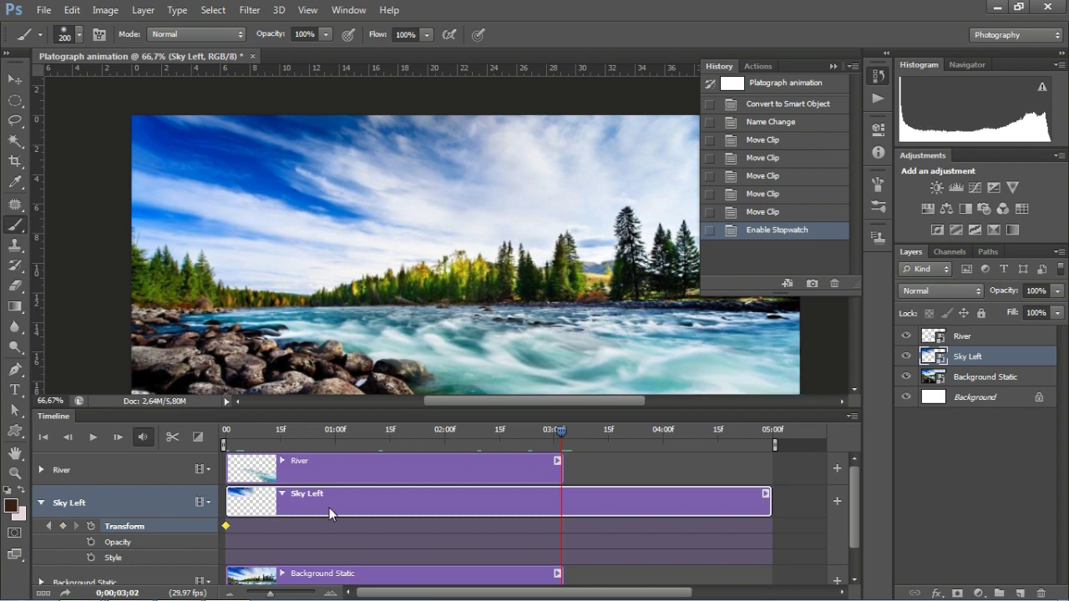
pyautogui.doubleClick(65, 526)
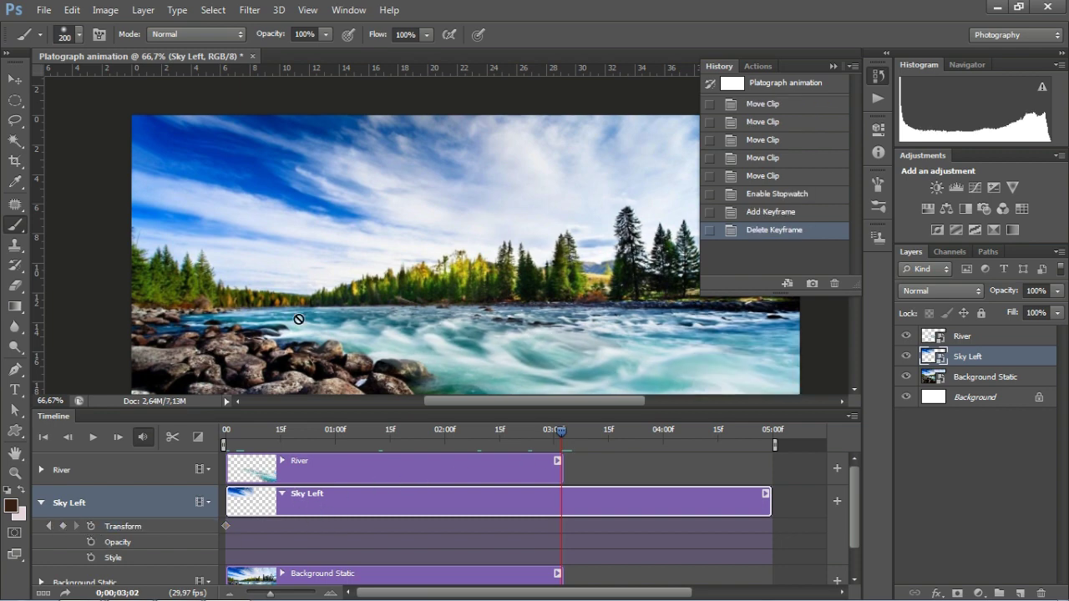
pyautogui.click(225, 527)
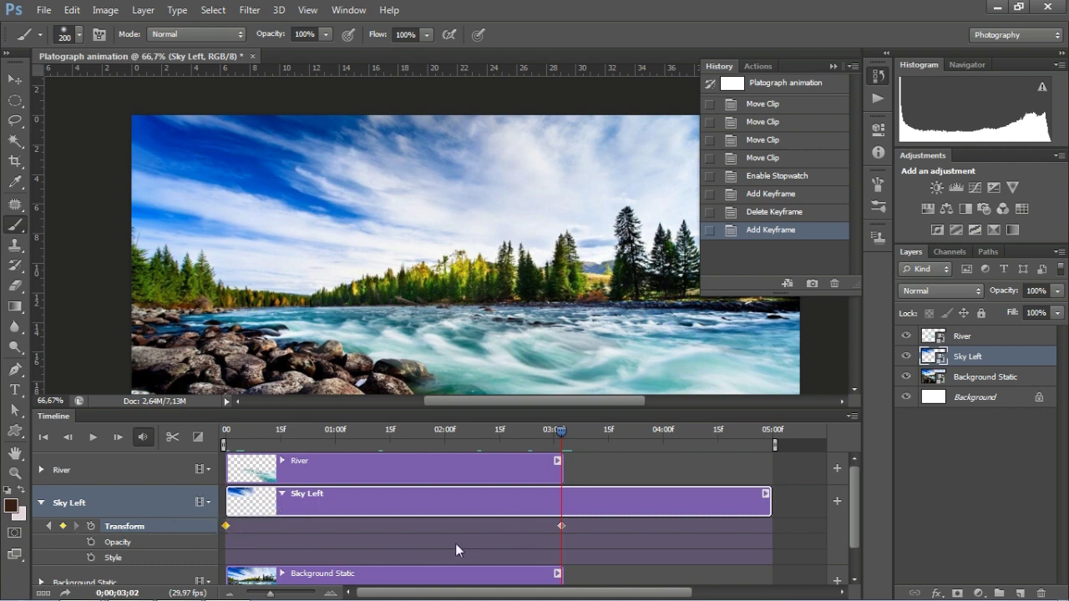
pyautogui.click(562, 525)
# Enlarge Sky Left with Free Transform at its second keyframe, extending its upper left corner beyond the canvas.
pyautogui.keyDown('alt'); pyautogui.click(365, 244); pyautogui.keyUp('alt')
pyautogui.keyDown('alt'); pyautogui.click(356, 153); pyautogui.keyUp('alt')
pyautogui.press('v')
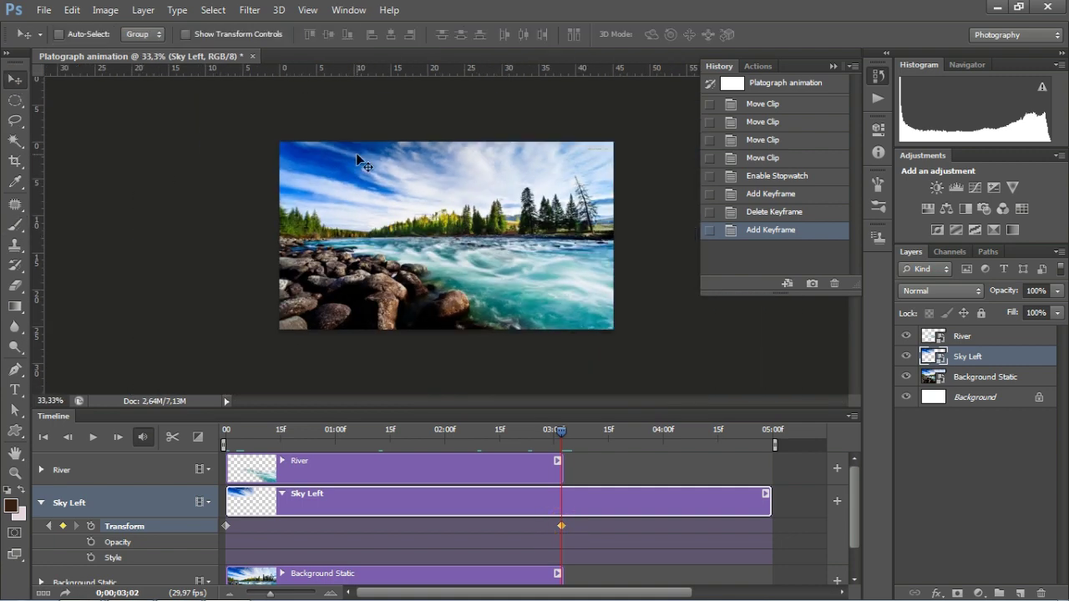
pyautogui.hotkey('ctrl', 't')
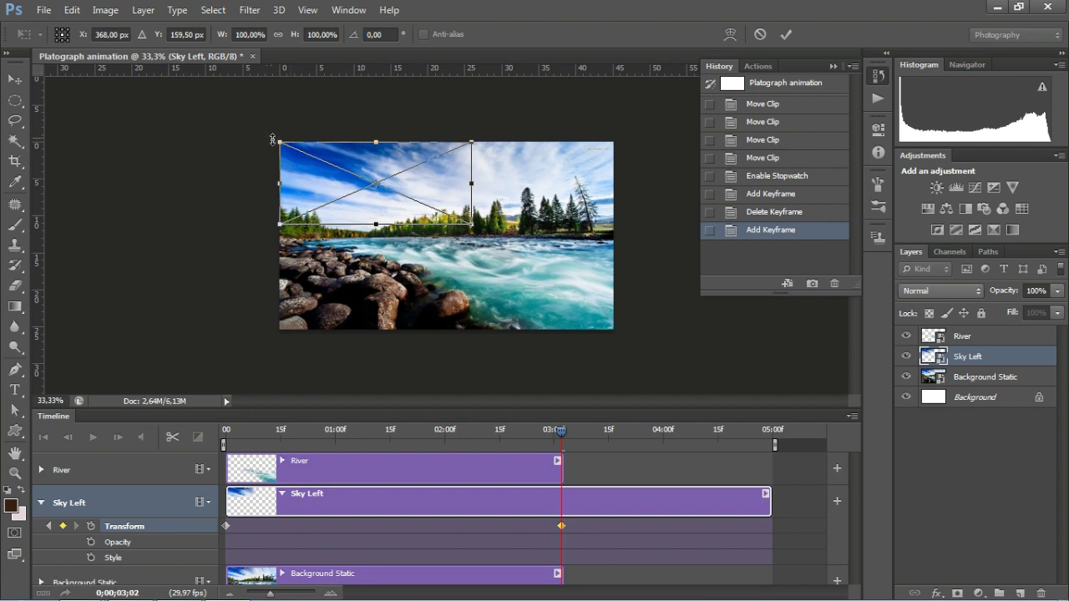
pyautogui.moveTo(278, 140); pyautogui.dragTo(216, 127)
pyautogui.press('Return')
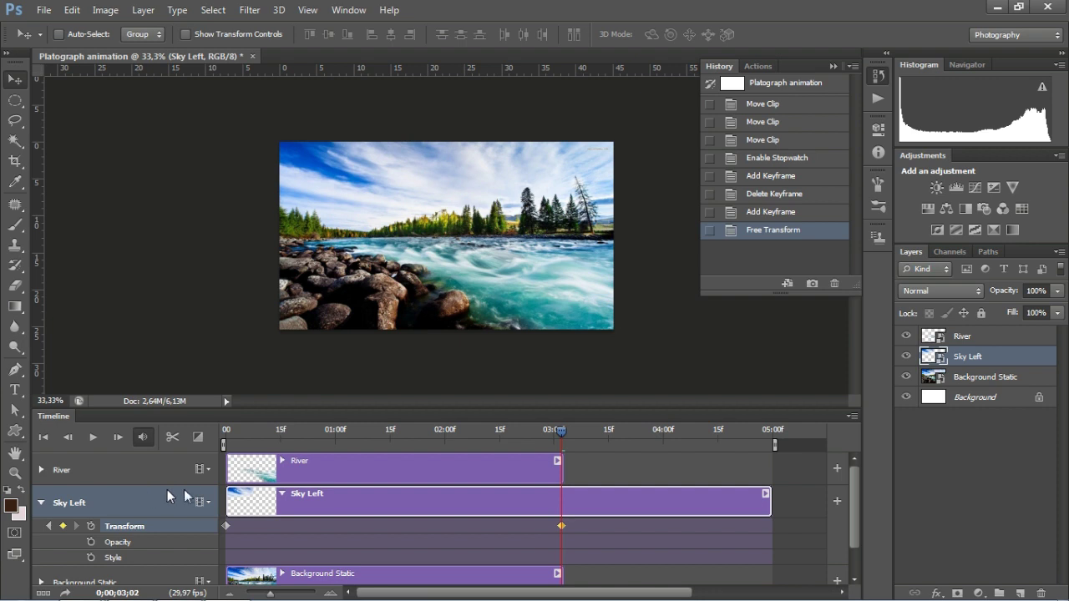
# Preview the sky movement with the Sky Left clip trimmed to the River clip's end, and return the playhead to the start.
pyautogui.moveTo(253, 429); pyautogui.dragTo(535, 441)
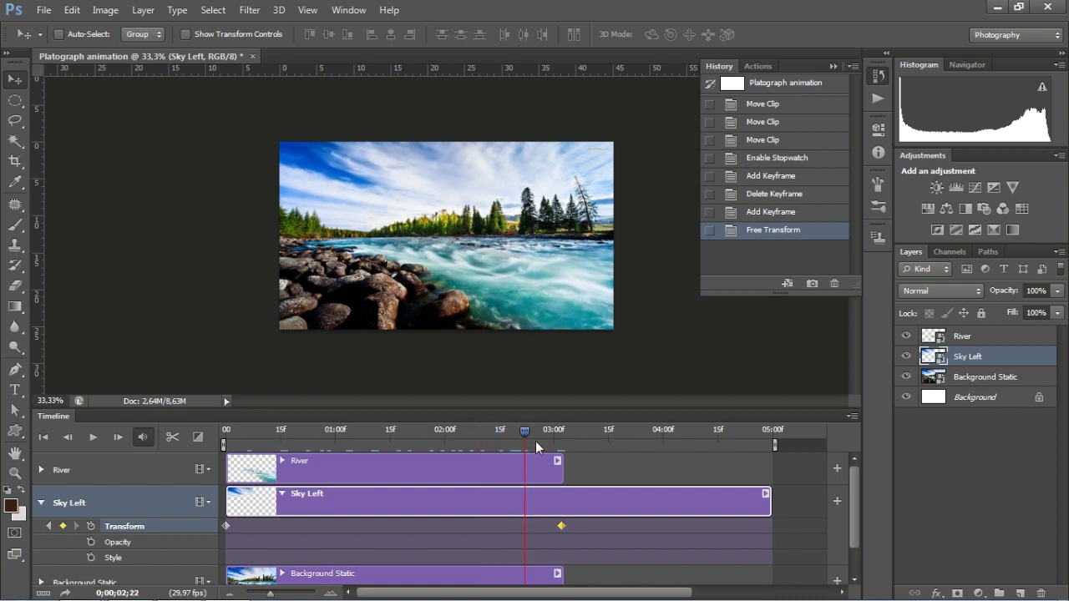
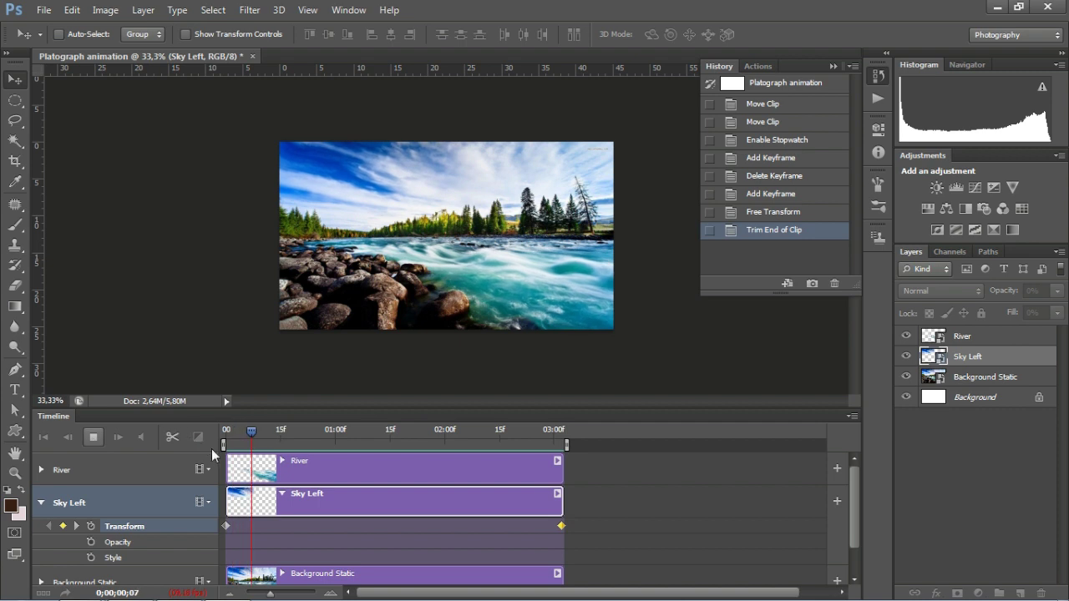
pyautogui.click(92, 437)
pyautogui.click(270, 431)
pyautogui.click(224, 436)
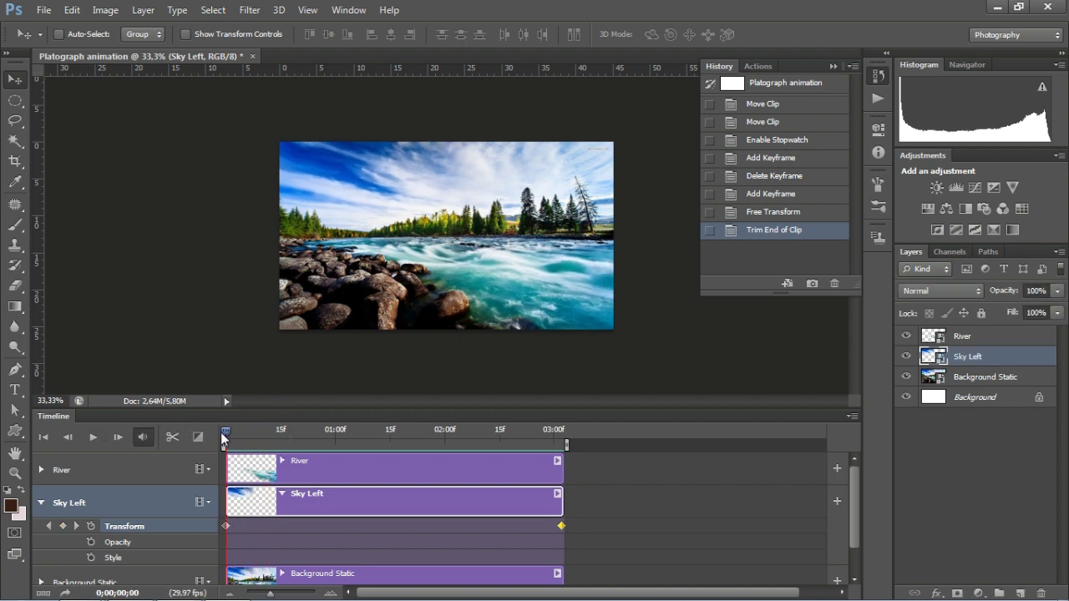
# Start a Pen path on Background Static down the middle of the sky, overlapping Sky Left's faded edge, toggling the background's visibility as a guide.
pyautogui.click(1003, 342)
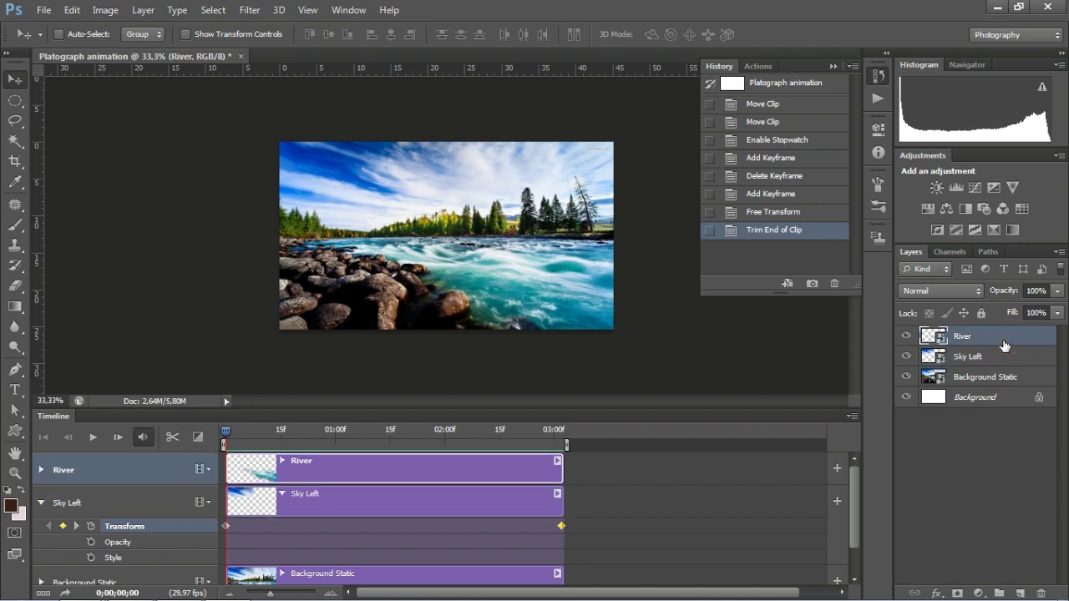
pyautogui.click(974, 386)
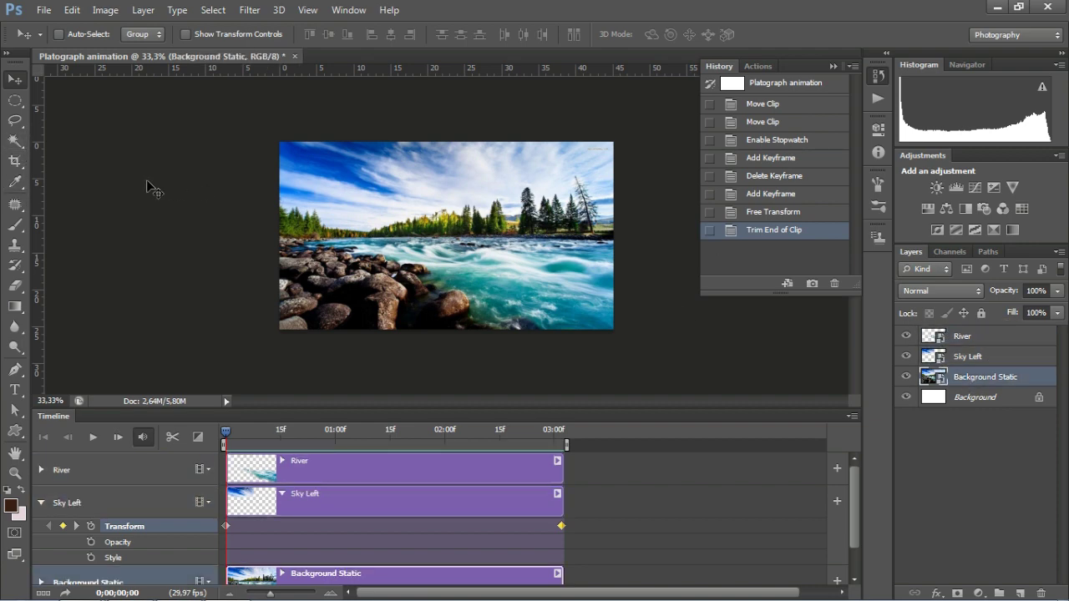
pyautogui.click(15, 368)
pyautogui.hotkey('ctrl', '+')
pyautogui.click(906, 377)
pyautogui.click(361, 138)
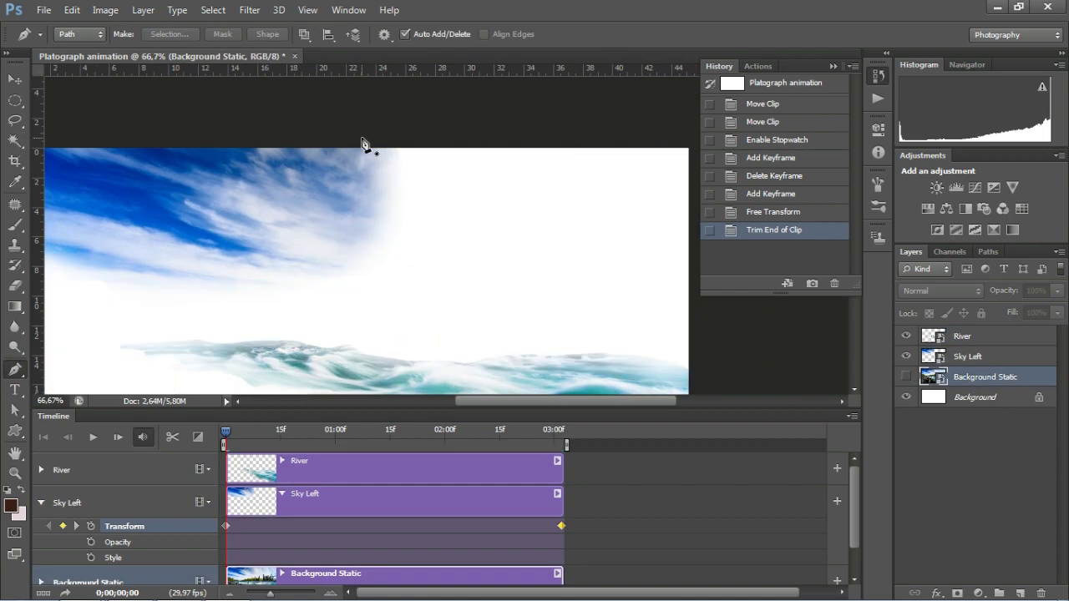
pyautogui.moveTo(326, 232)
pyautogui.mouseDown()
pyautogui.moveTo(335, 264)
pyautogui.moveTo(363, 208)
pyautogui.mouseUp()
pyautogui.click(906, 376)
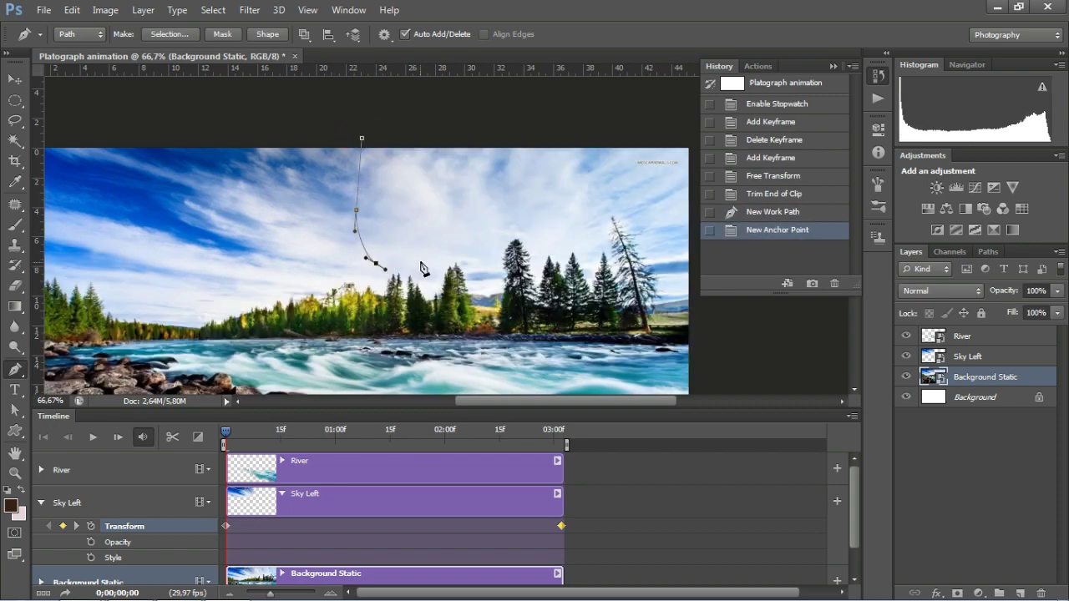
# Continue the Pen path on Background Static rightward through the sky just above the treetops and over the tall leaning tree.
pyautogui.click(477, 245)
pyautogui.click(549, 239)
pyautogui.hotkey('ctrl', '+')
pyautogui.hotkey('ctrl', '+')
pyautogui.click(477, 167)
pyautogui.click(512, 119)
pyautogui.click(567, 144)
pyautogui.hscroll(3, 419, 292)
pyautogui.scroll(1, 419, 293)
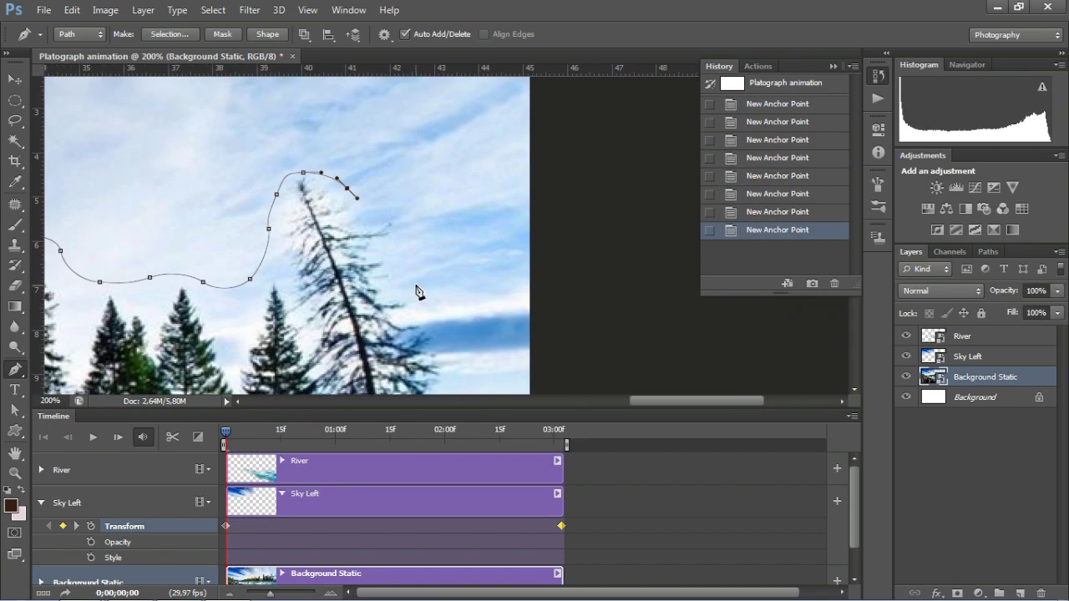
# Close the path around the upper right sky beyond the canvas edges and load it as a selection.
pyautogui.hotkey('ctrl', '-')
pyautogui.hotkey('ctrl', '-')
pyautogui.click(599, 367)
pyautogui.click(590, 150)
pyautogui.click(251, 265)
pyautogui.click(988, 251)
pyautogui.keyDown('ctrl'); pyautogui.click(927, 268); pyautogui.keyUp('ctrl')
pyautogui.click(910, 252)
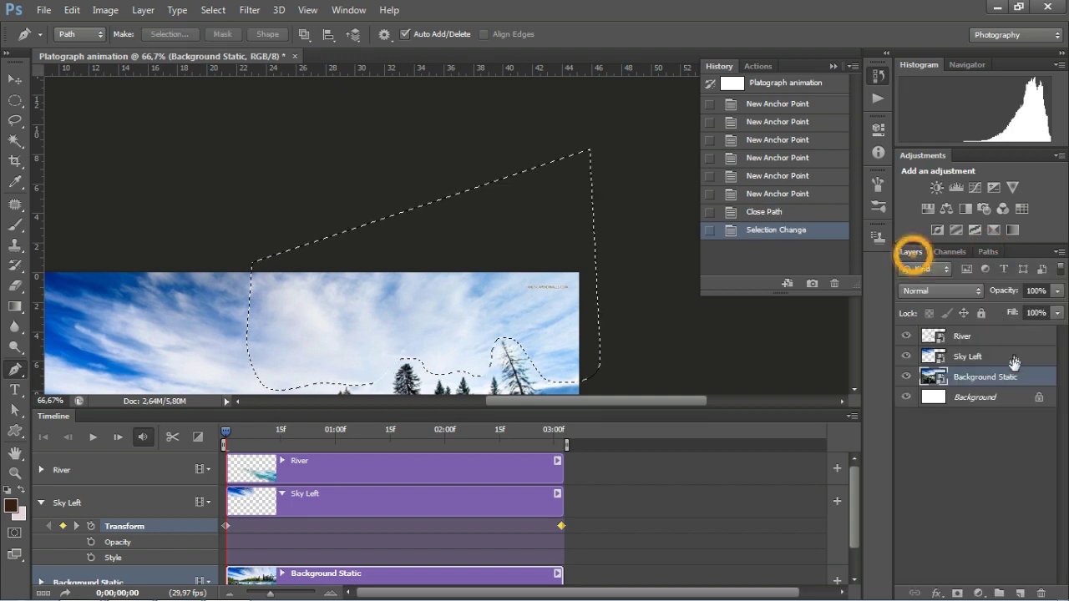
# Copy the selected sky to a new layer, hide Background Static and add a layer mask to the copy.
pyautogui.hotkey('ctrl', 'j')
pyautogui.click(906, 397)
pyautogui.hotkey('ctrl', '-')
pyautogui.click(957, 592)
# Fade the new sky layer's left and lower edges by brushing black on its mask, and apply the layer mask.
pyautogui.press('b')
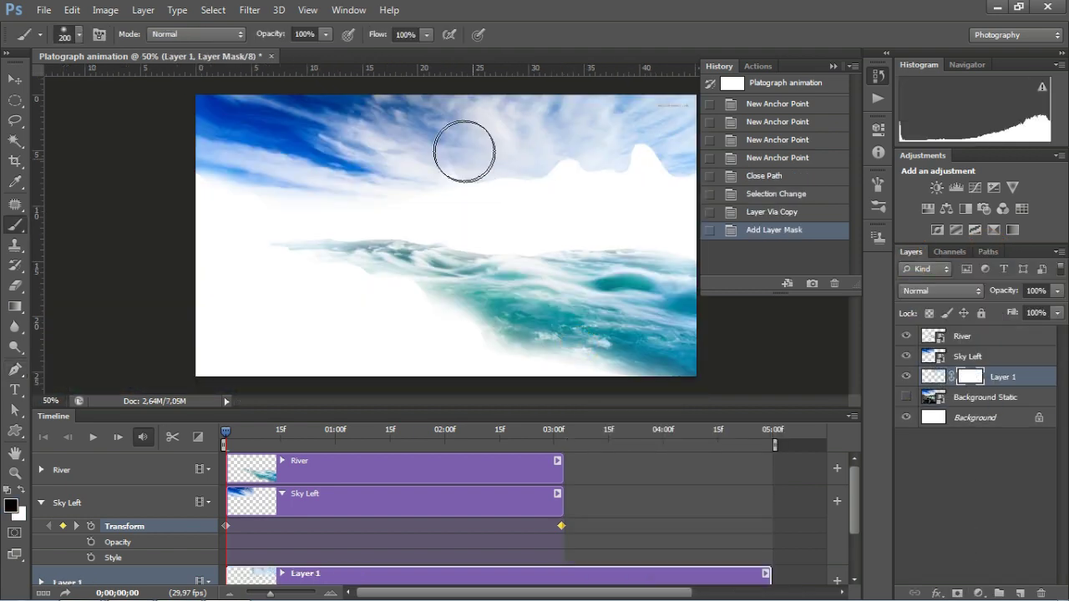
pyautogui.moveTo(442, 148)
pyautogui.mouseDown()
pyautogui.moveTo(471, 189)
pyautogui.moveTo(481, 182)
pyautogui.moveTo(451, 209)
pyautogui.mouseUp()
pyautogui.moveTo(451, 209)
pyautogui.mouseDown()
pyautogui.moveTo(586, 188)
pyautogui.moveTo(680, 184)
pyautogui.moveTo(683, 194)
pyautogui.mouseUp()
pyautogui.click(15, 79)
pyautogui.rightClick(937, 376)
pyautogui.click(785, 196)
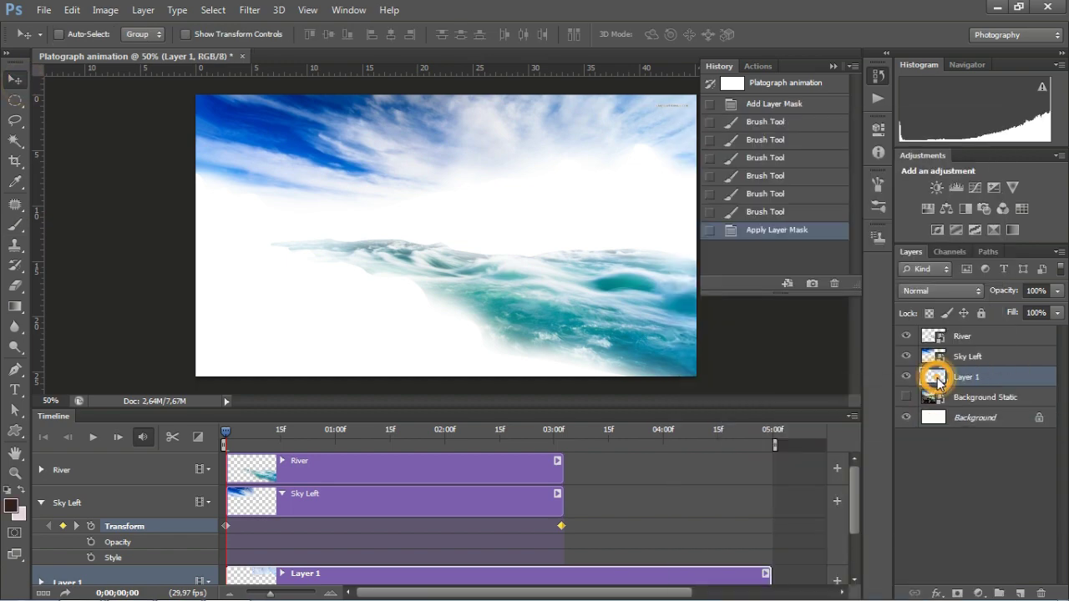
# Convert the new sky layer to a smart object and rename it Sky Right, with Sky Left's timeline properties collapsed.
pyautogui.rightClick(937, 380)
pyautogui.rightClick(973, 376)
pyautogui.click(751, 231)
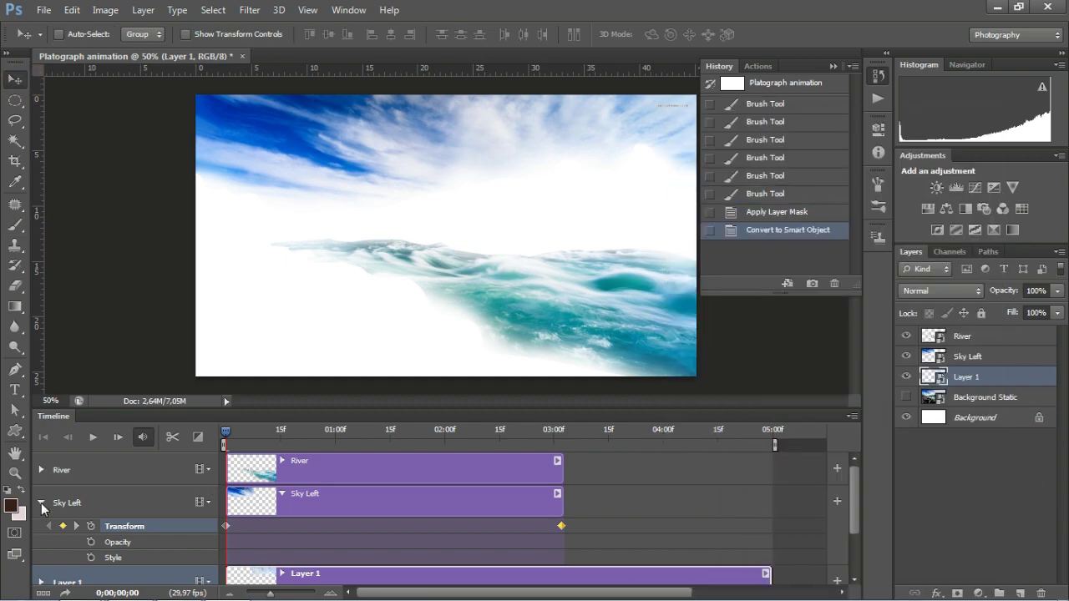
pyautogui.click(40, 504)
pyautogui.doubleClick(979, 377)
pyautogui.write('Sky Right')
pyautogui.press('Return')
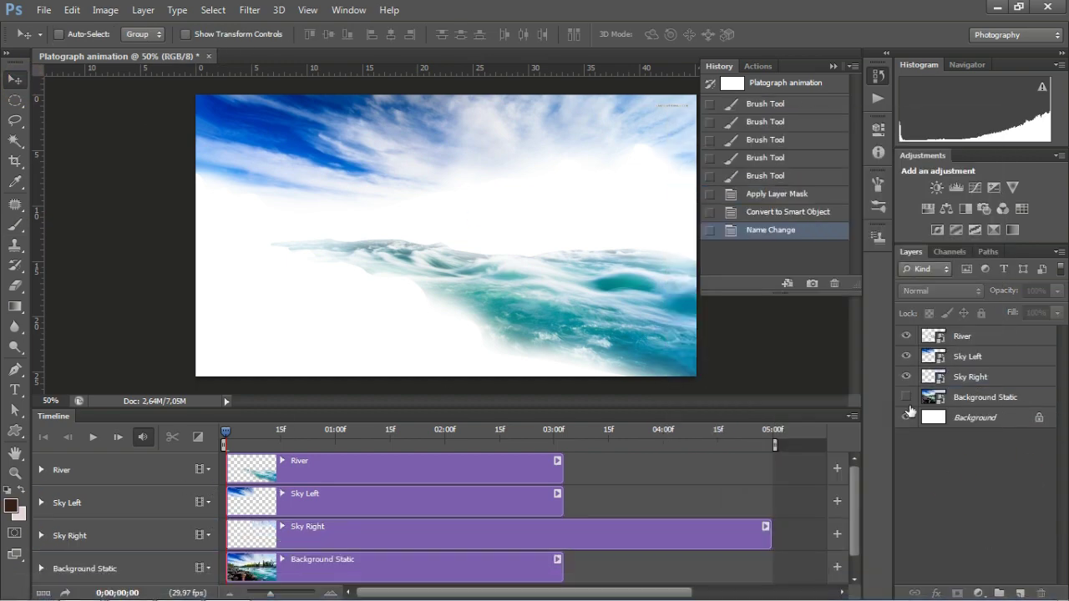
# Show Background Static and trim the Sky Right clip's end to match the other clips.
pyautogui.click(906, 398)
pyautogui.moveTo(770, 535); pyautogui.dragTo(563, 534)
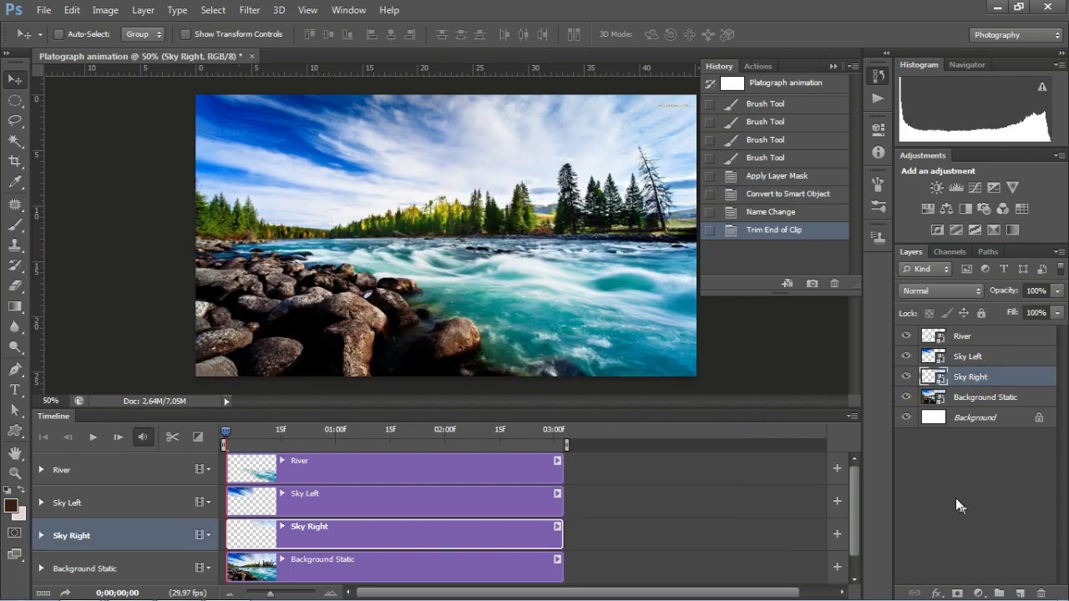
# Enable Transform keyframing for Sky Right at the start and add a second keyframe at 03:02.
pyautogui.scroll(-1, 164, 488)
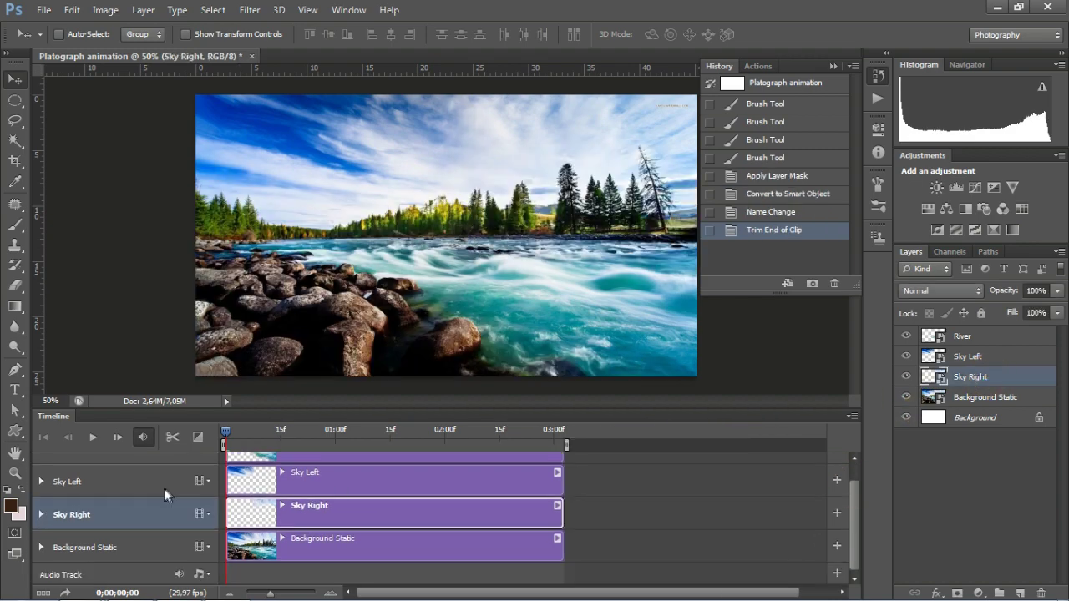
pyautogui.click(41, 490)
pyautogui.scroll(-1, 90, 495)
pyautogui.click(90, 491)
pyautogui.press('End')
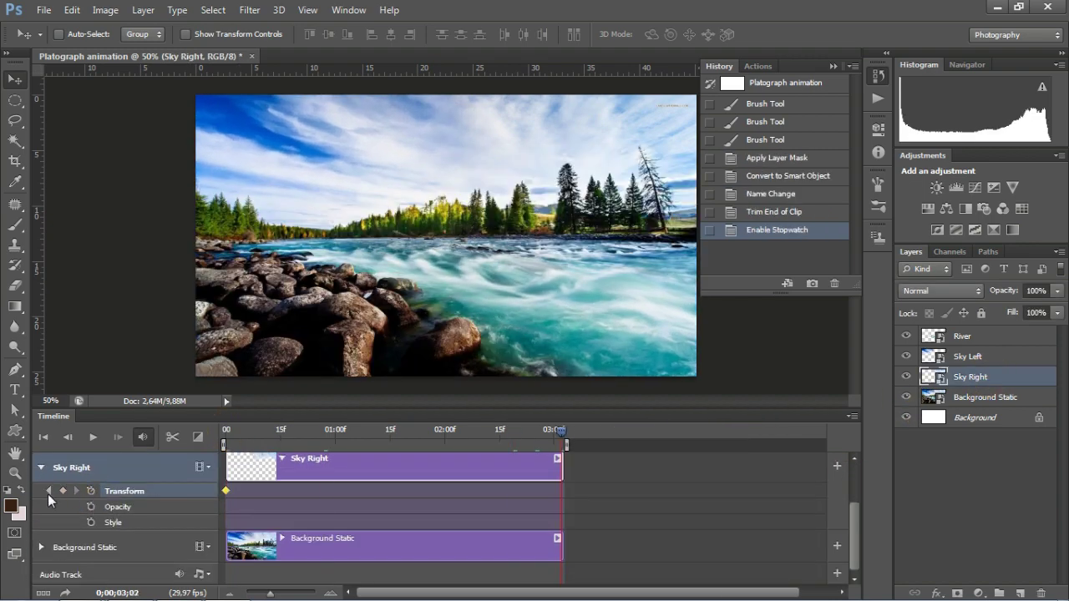
pyautogui.click(62, 491)
# Enlarge Sky Right with Free Transform at its second keyframe, pulling its upper right corner beyond the canvas, and preview the animation.
pyautogui.hotkey('ctrl', '-')
pyautogui.hotkey('ctrl', 't')
pyautogui.moveTo(622, 134); pyautogui.dragTo(670, 124)
pyautogui.press('Return')
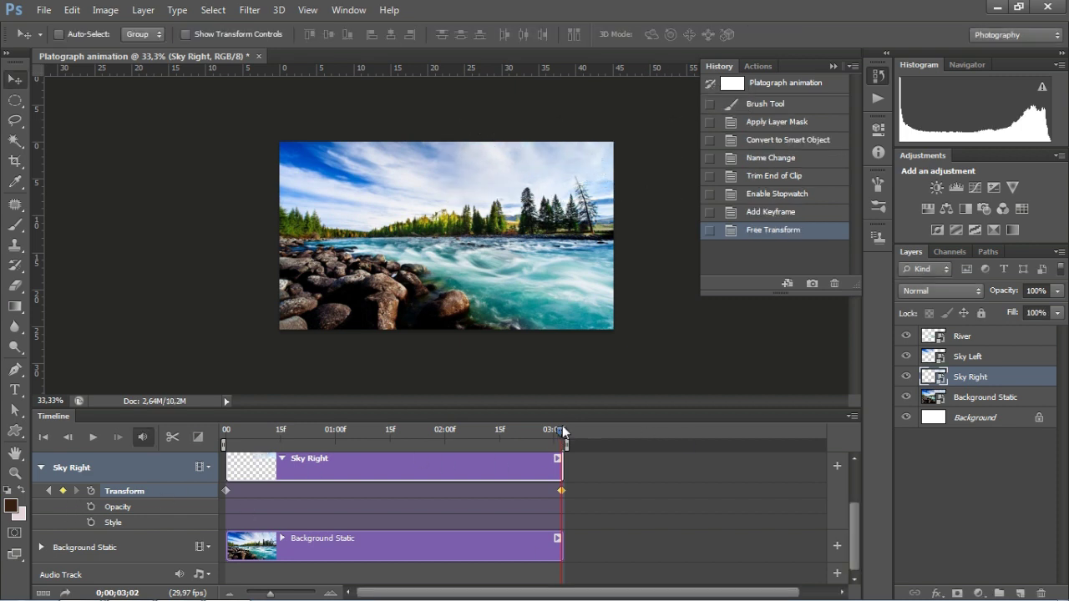
pyautogui.click(93, 436)
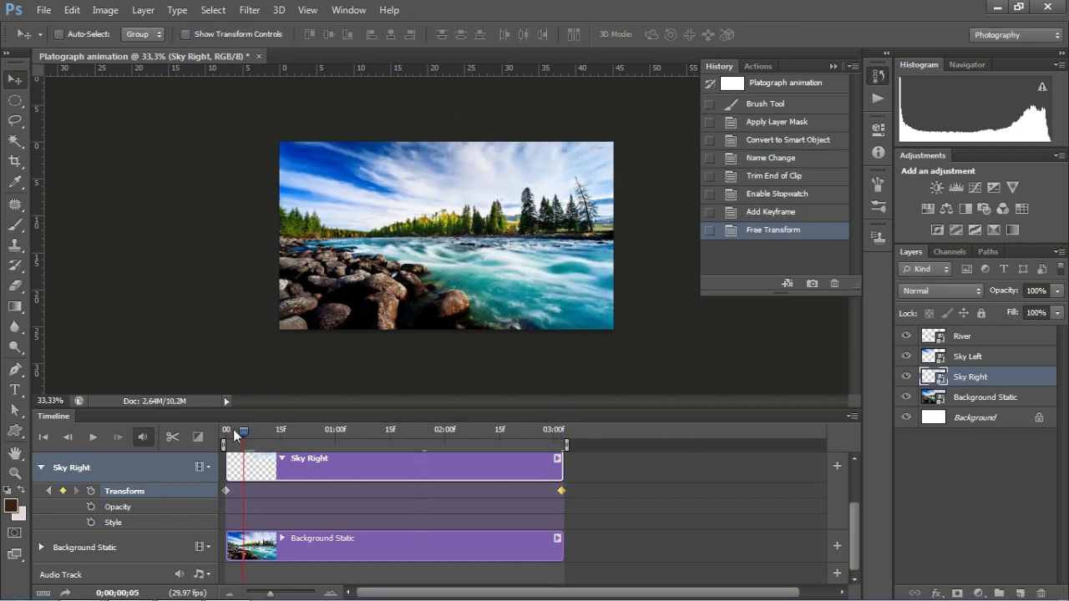
pyautogui.click(93, 440)
# Open the Render Video settings and set the output folder to E:\PROJECT\PHOTOSHOP GIF N VIDEO.
pyautogui.click(851, 416)
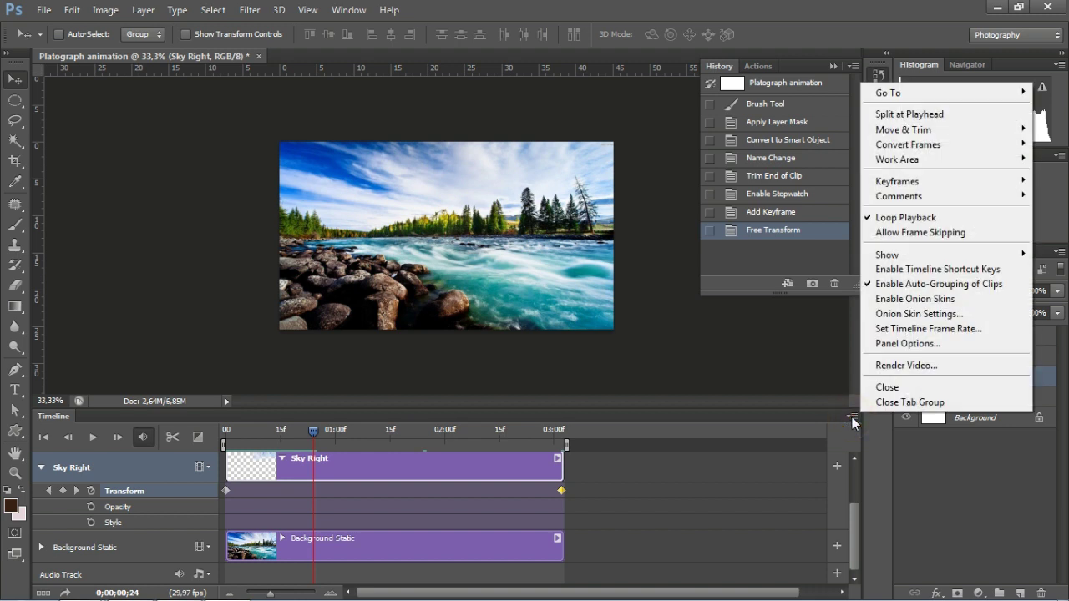
pyautogui.click(919, 367)
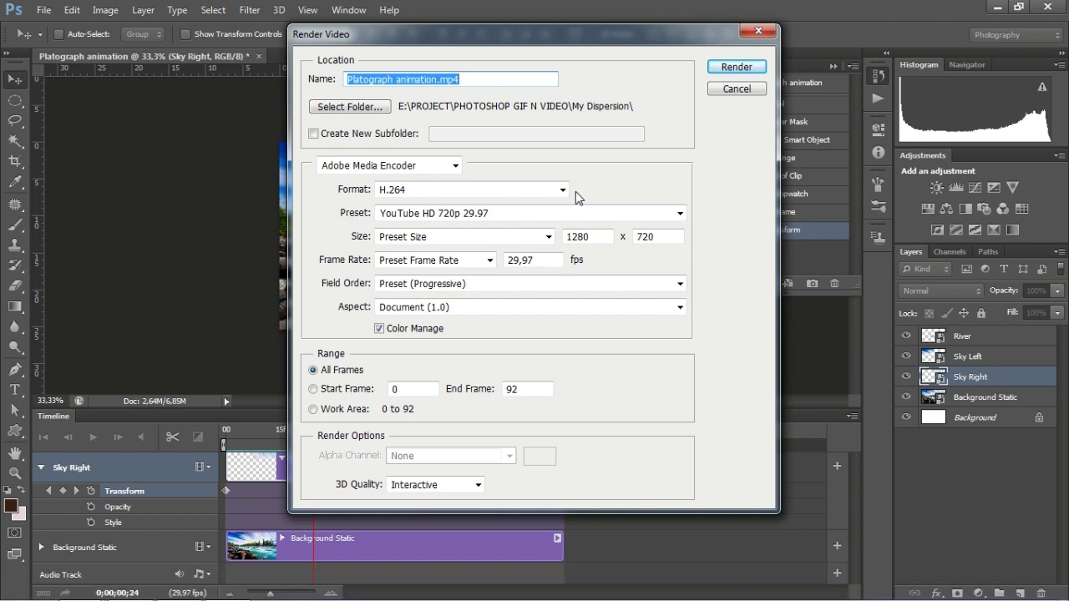
pyautogui.click(382, 107)
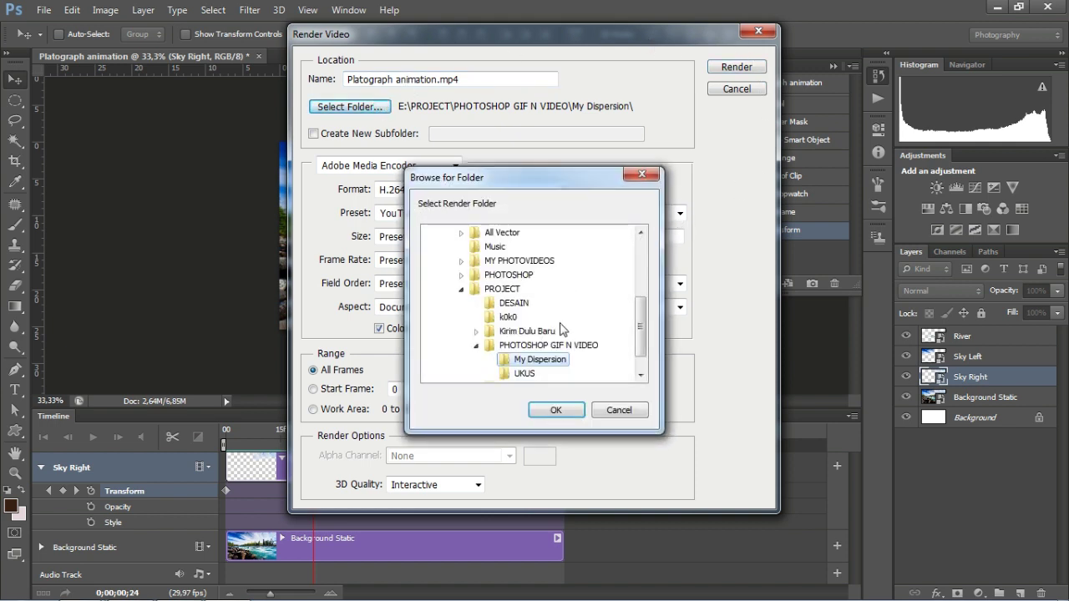
pyautogui.click(558, 346)
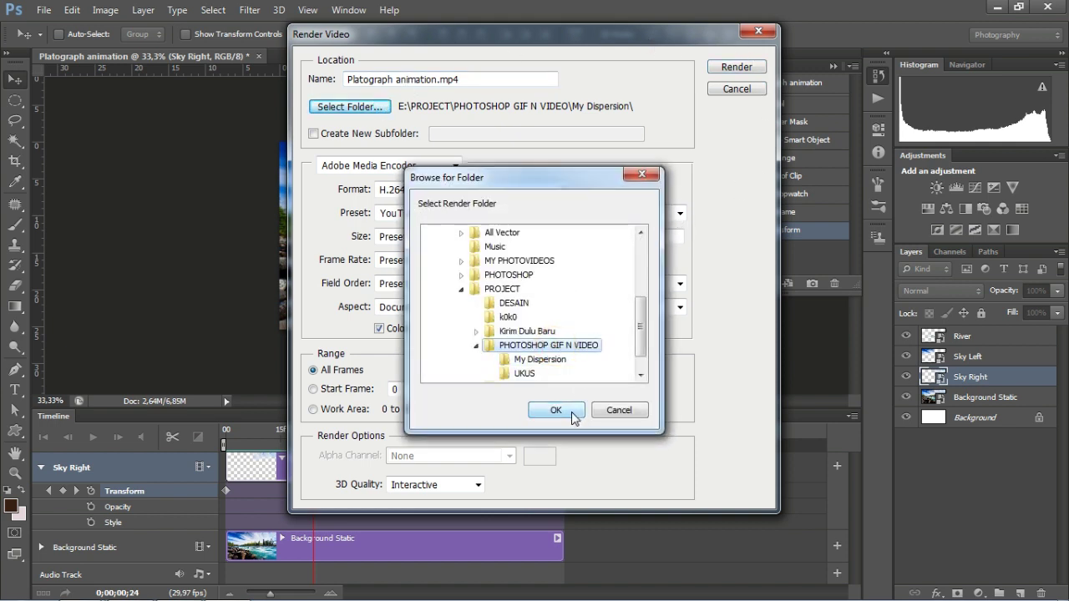
pyautogui.click(573, 416)
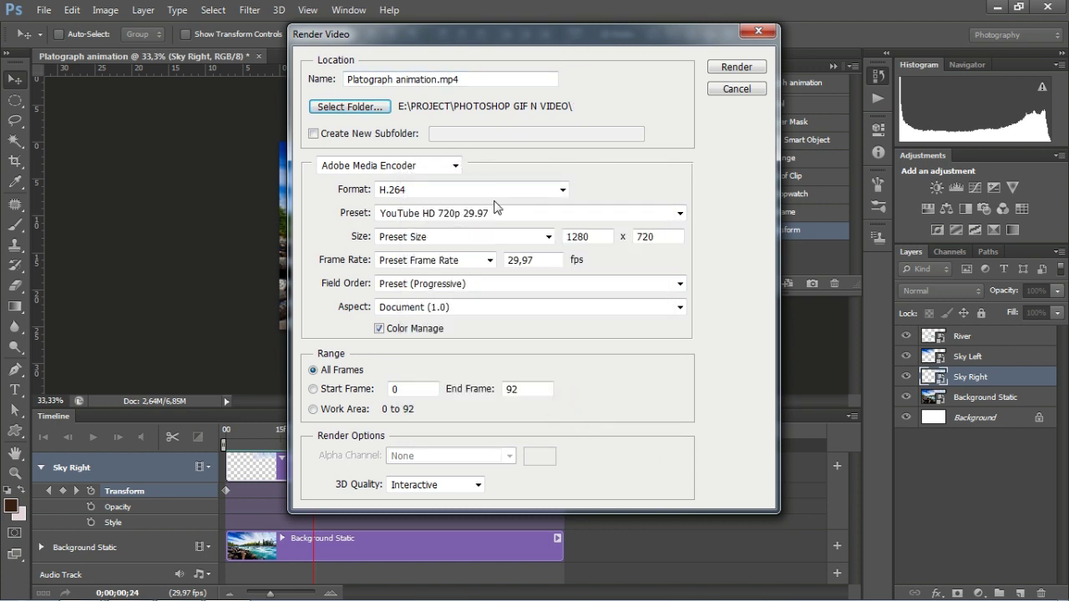
# Render all frames with Adobe Media Encoder as H.264, using the YouTube HD 720p 29.97 preset with document size and frame rate.
pyautogui.click(562, 192)
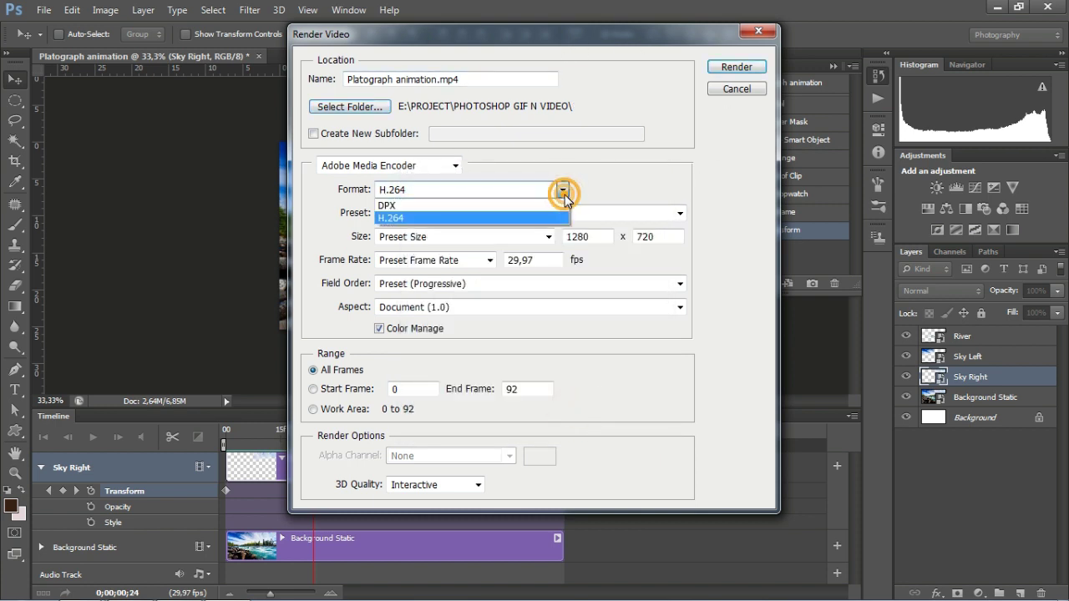
pyautogui.click(664, 163)
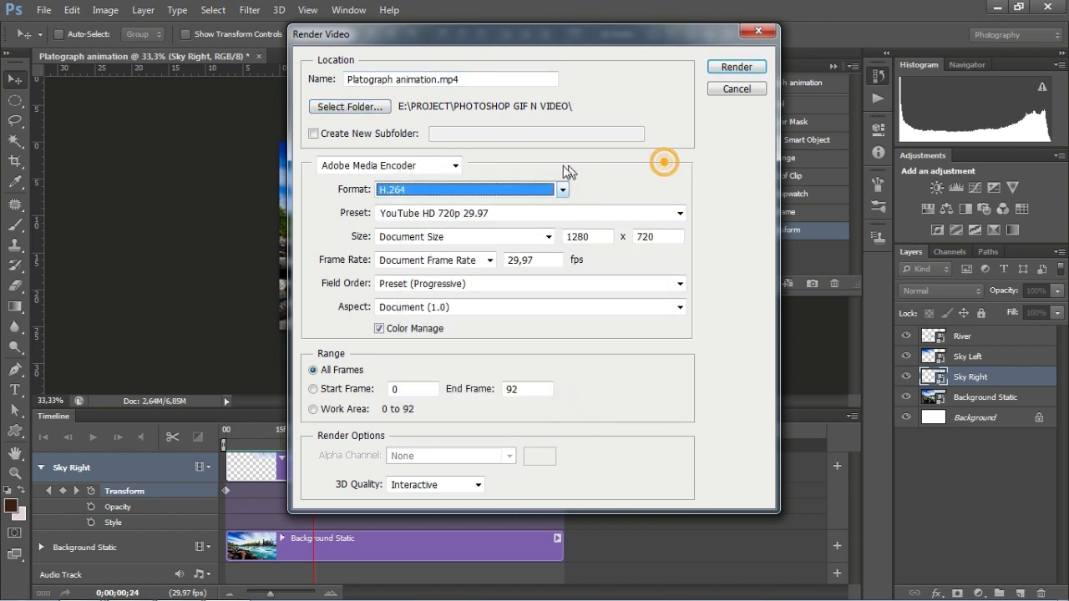
pyautogui.click(451, 167)
pyautogui.click(453, 178)
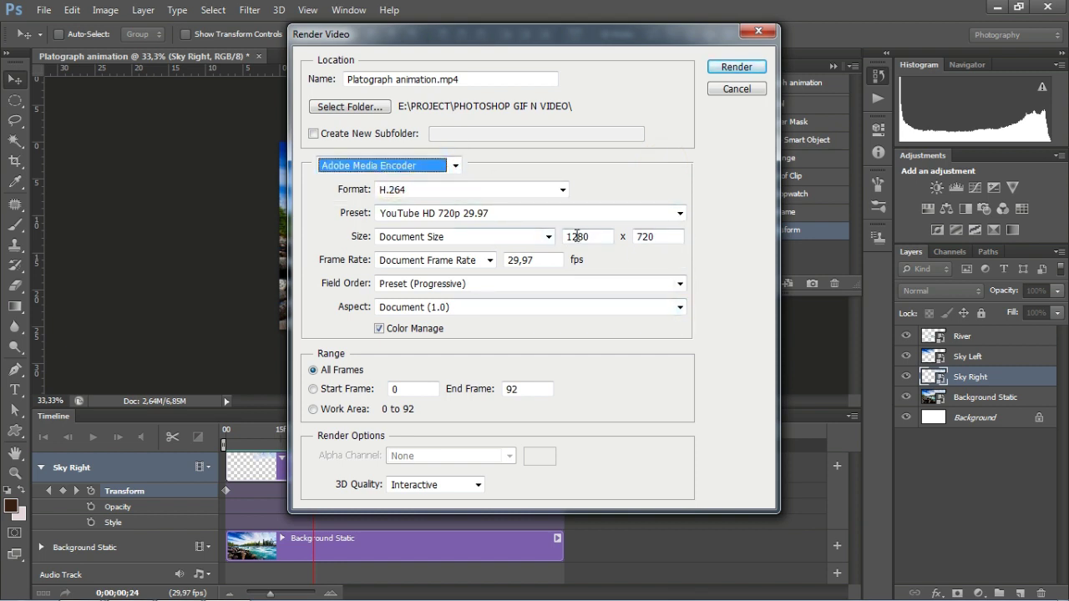
pyautogui.click(679, 213)
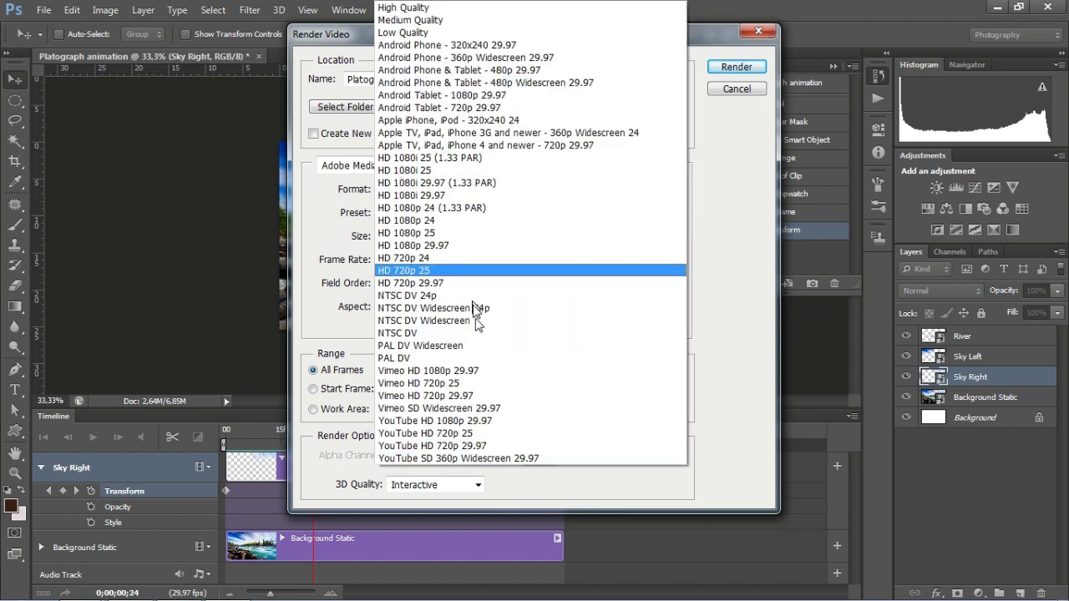
pyautogui.click(499, 445)
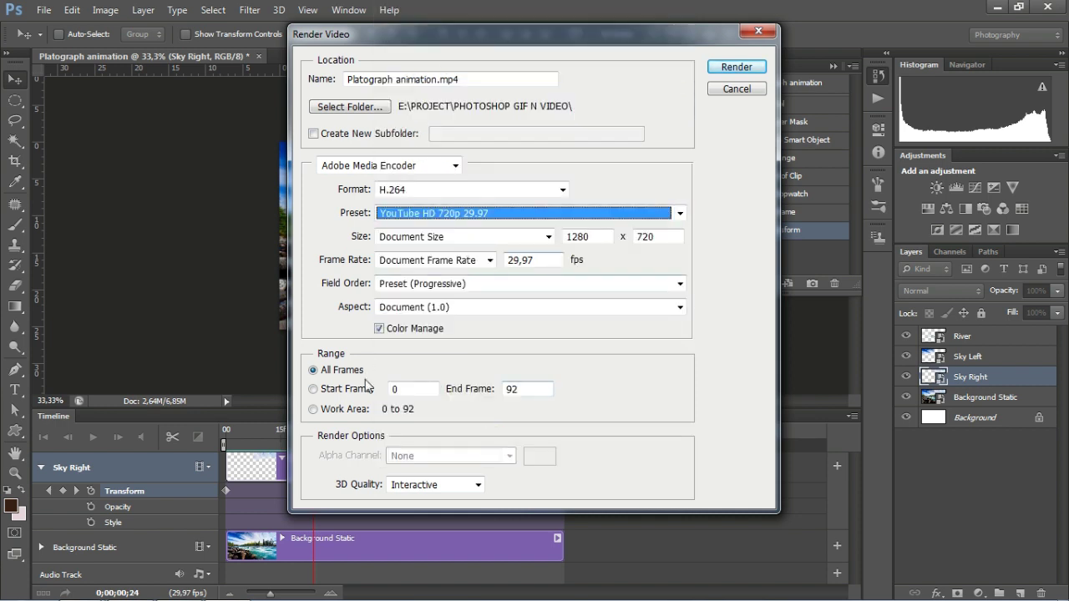
pyautogui.click(726, 72)
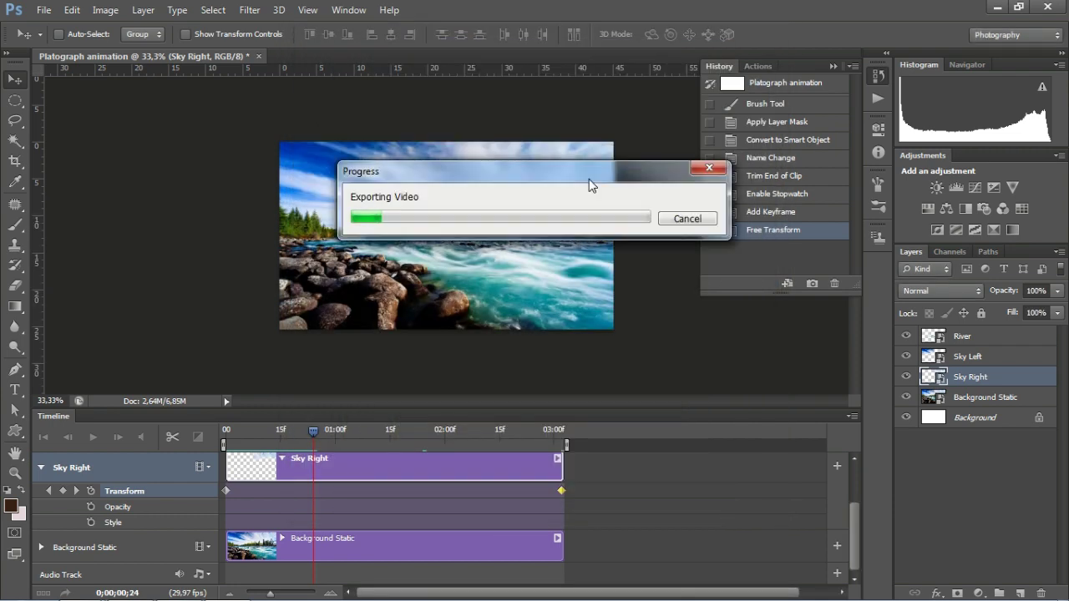
# Switch to Windows Explorer, go to E:\PROJECT\PHOTOSHOP GIF N VIDEO and open the rendered Platograph animation video.
pyautogui.moveTo(13, 595)
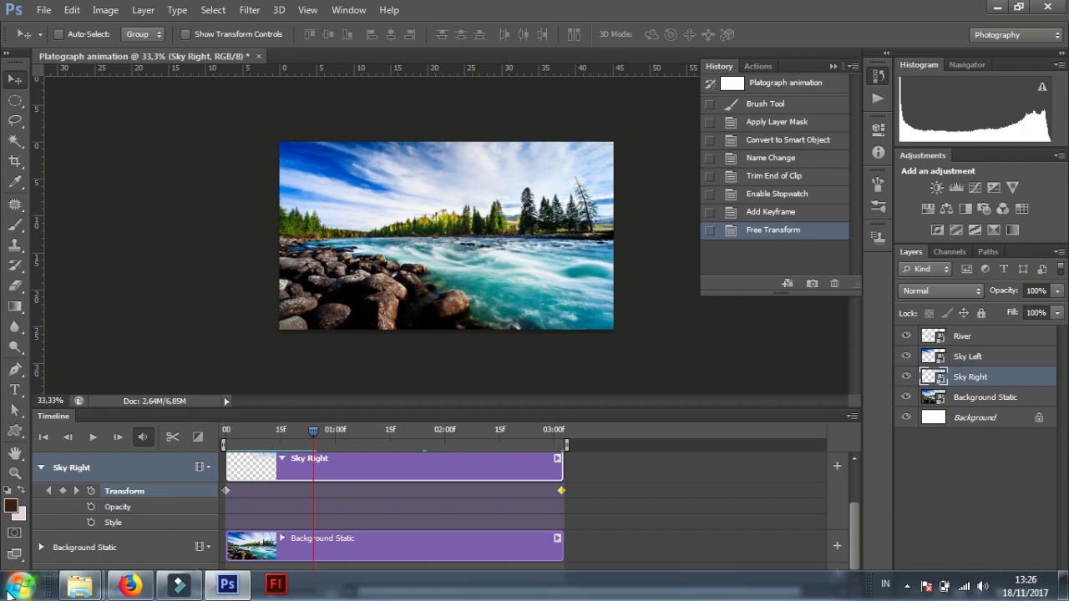
pyautogui.click(80, 584)
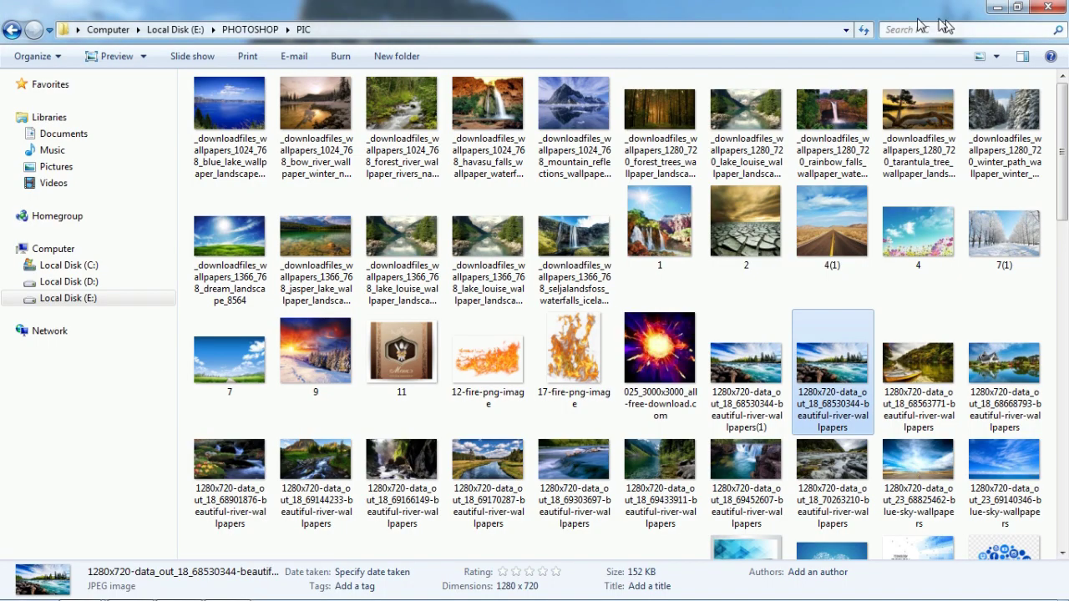
pyautogui.click(243, 30)
pyautogui.click(175, 29)
pyautogui.doubleClick(229, 181)
pyautogui.doubleClick(251, 109)
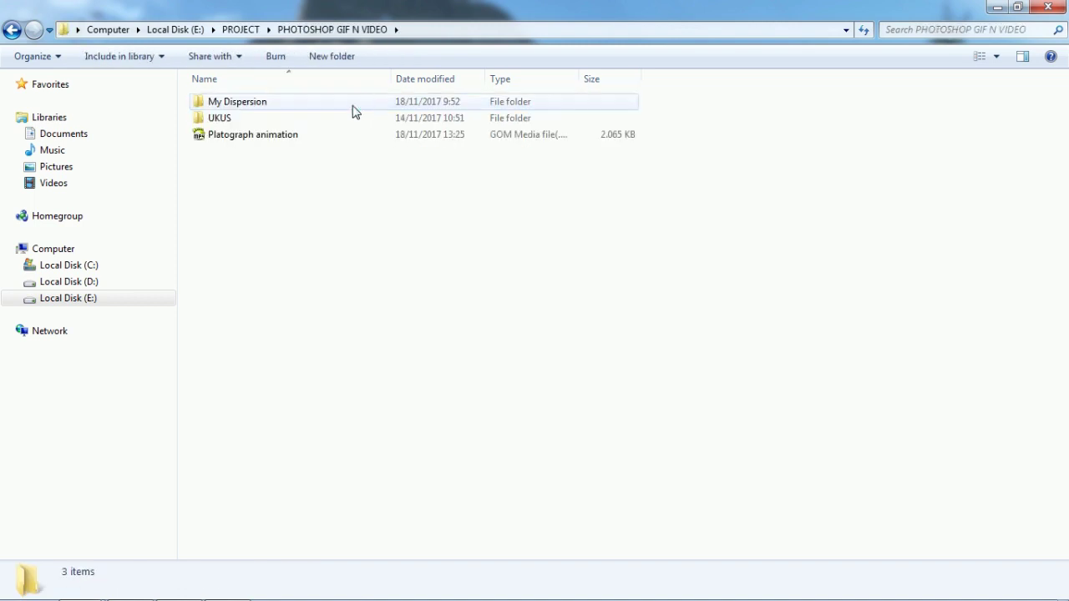
pyautogui.click(260, 140)
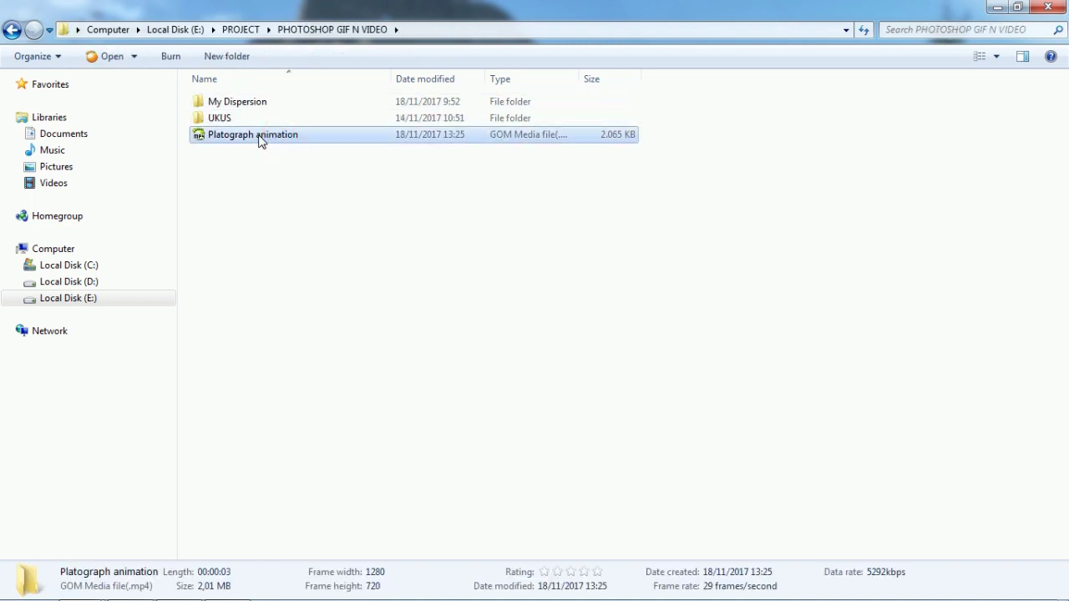
pyautogui.doubleClick(259, 139)
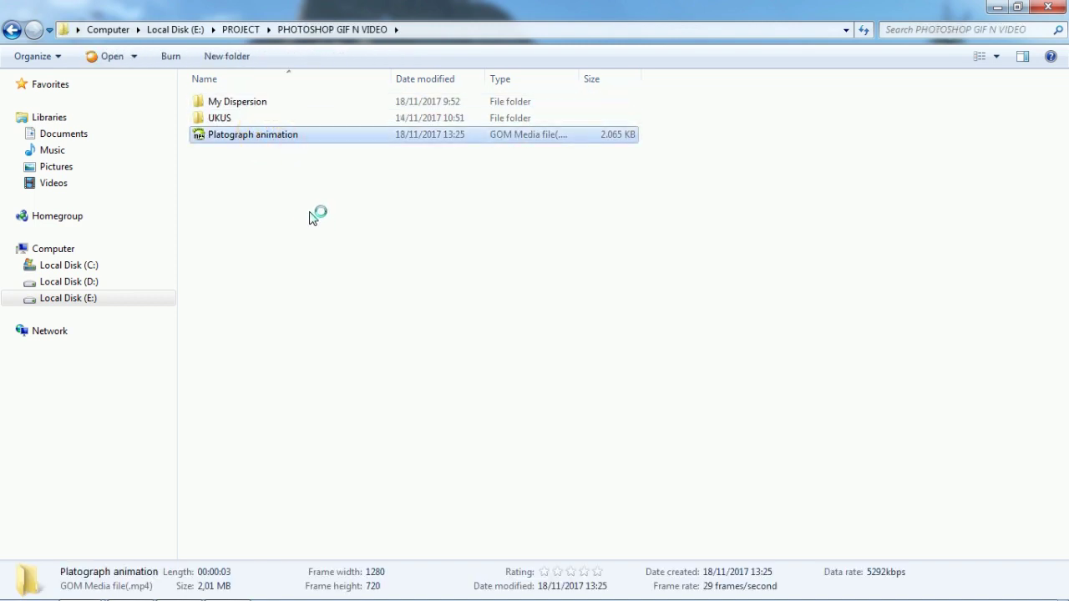